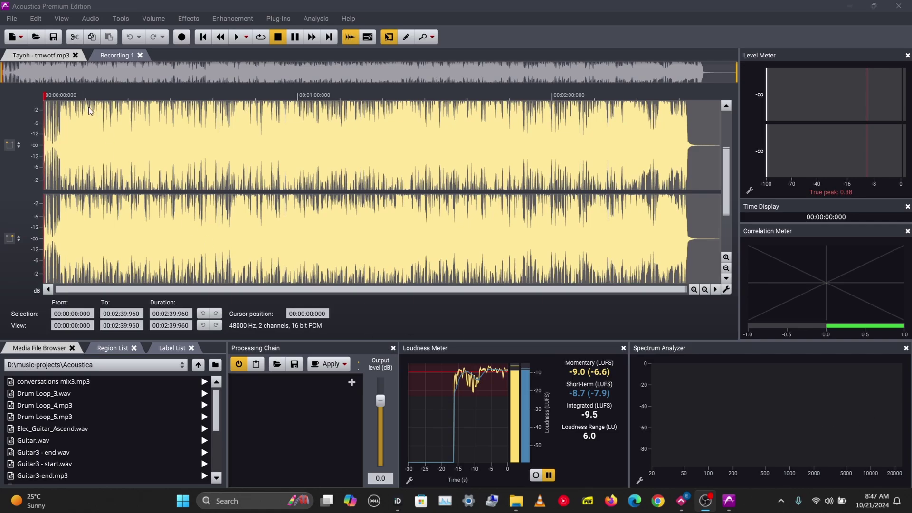
# Step: Open the stem Remix tool, reposition it, close it, and briefly play the song
pyautogui.click(121, 19)
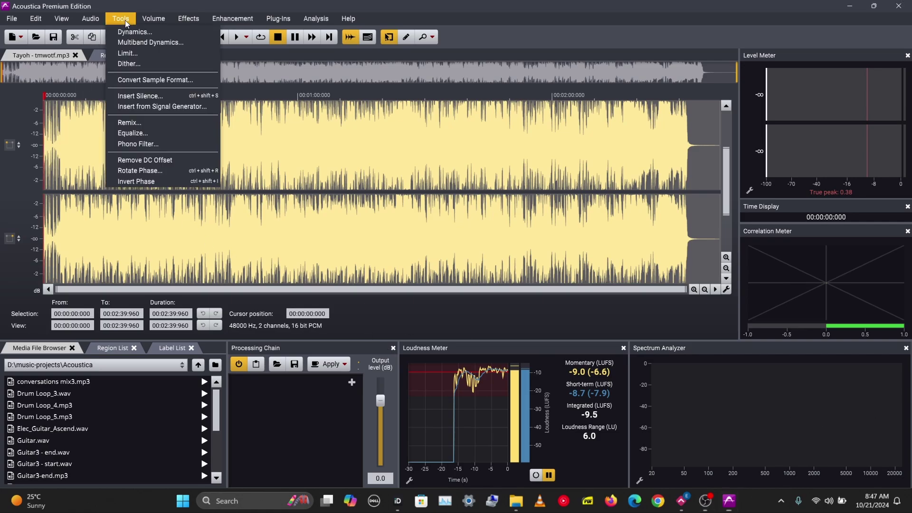
pyautogui.click(130, 123)
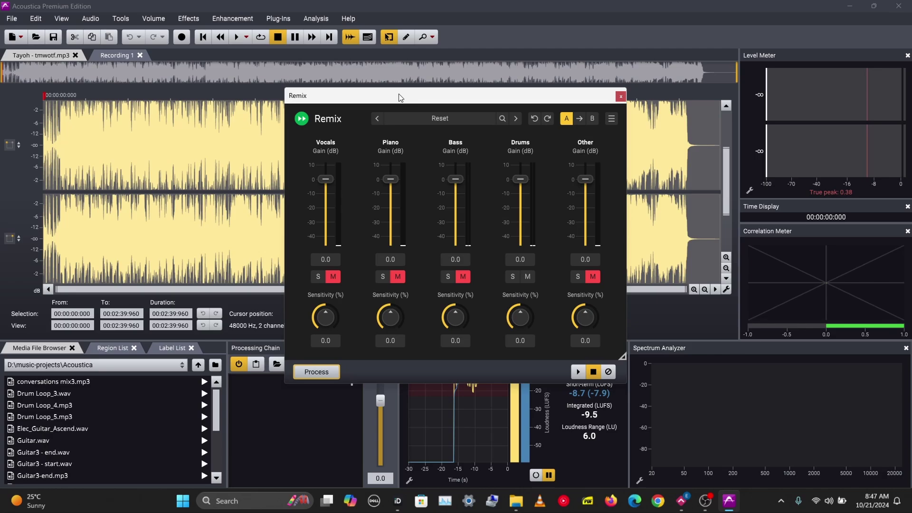
pyautogui.moveTo(399, 97); pyautogui.dragTo(362, 89)
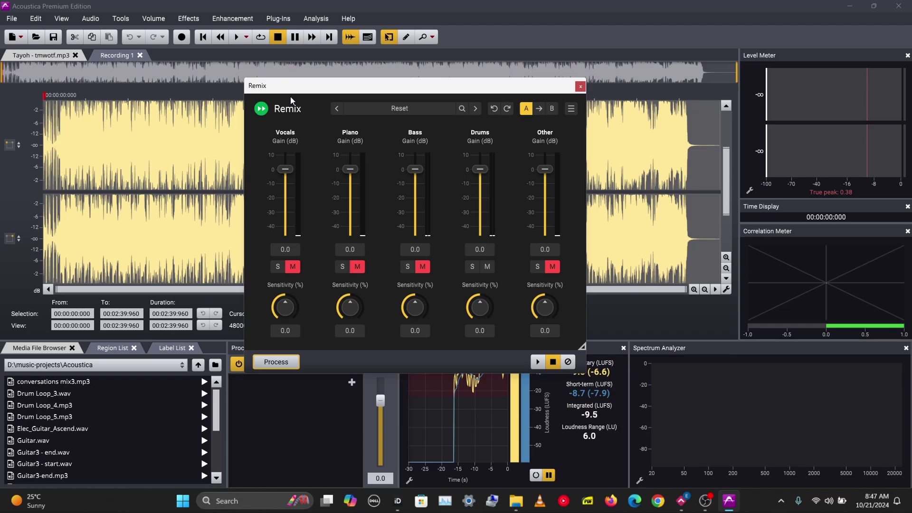
pyautogui.moveTo(308, 89); pyautogui.dragTo(294, 110)
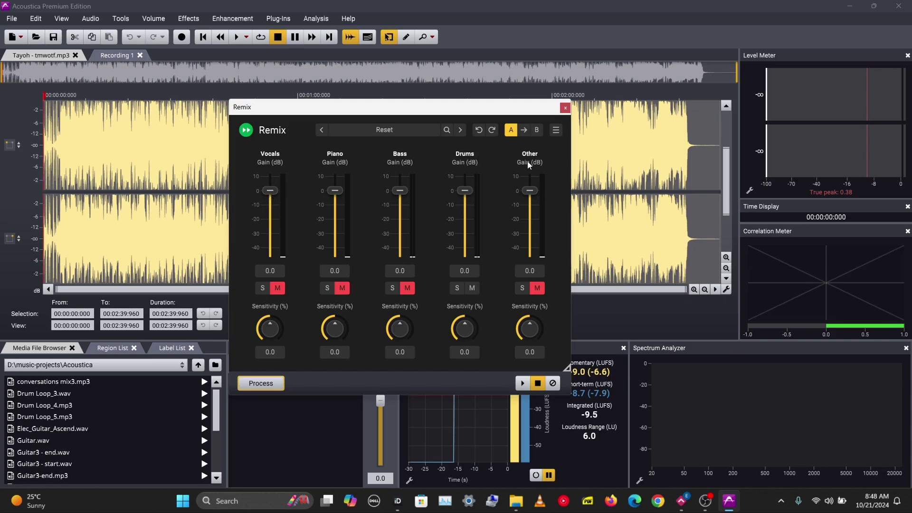
pyautogui.click(565, 107)
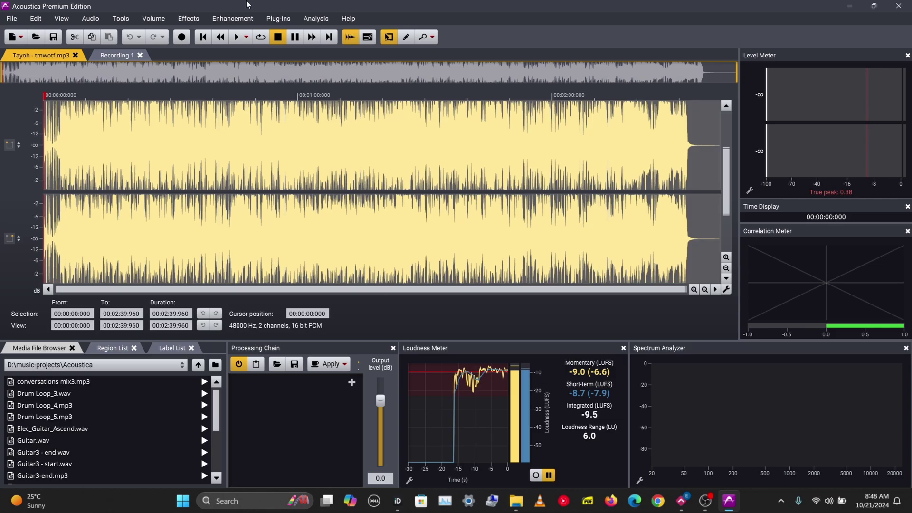
pyautogui.press('space')
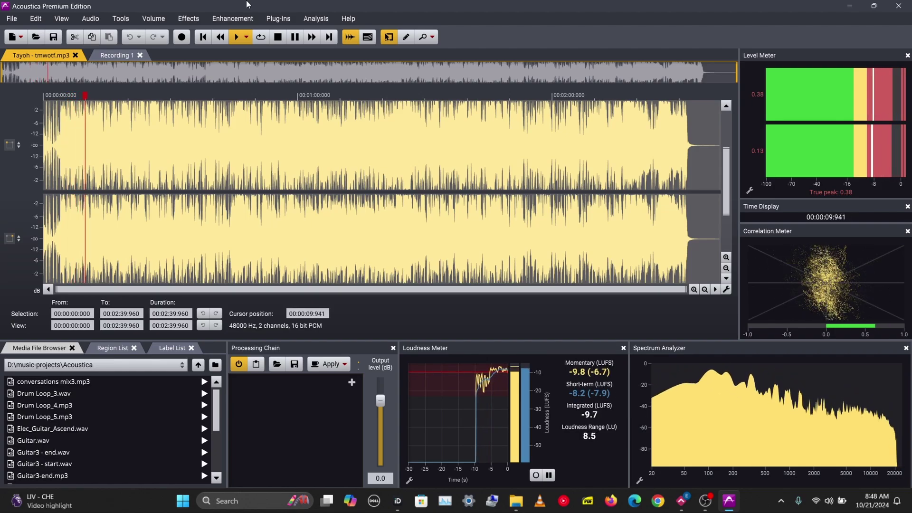
pyautogui.press('space')
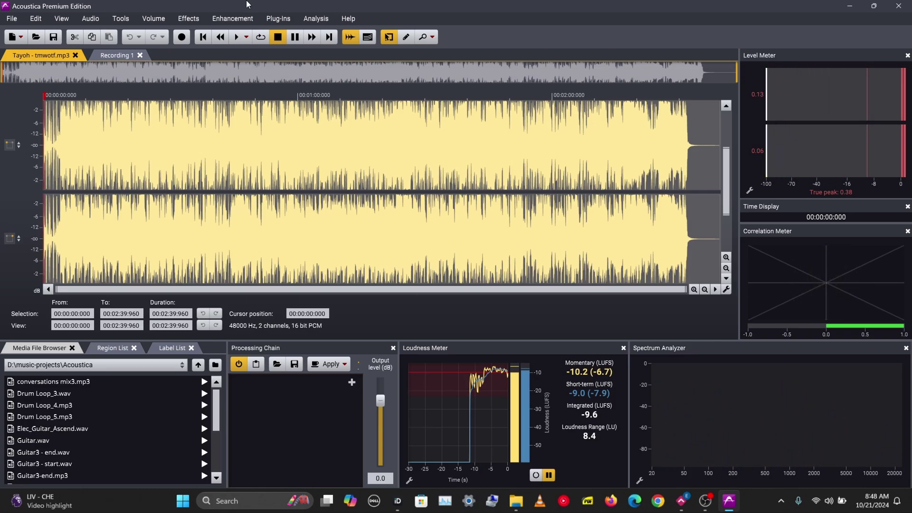
# Step: Reopen the Remix tool and start previewing the song through it
pyautogui.click(127, 19)
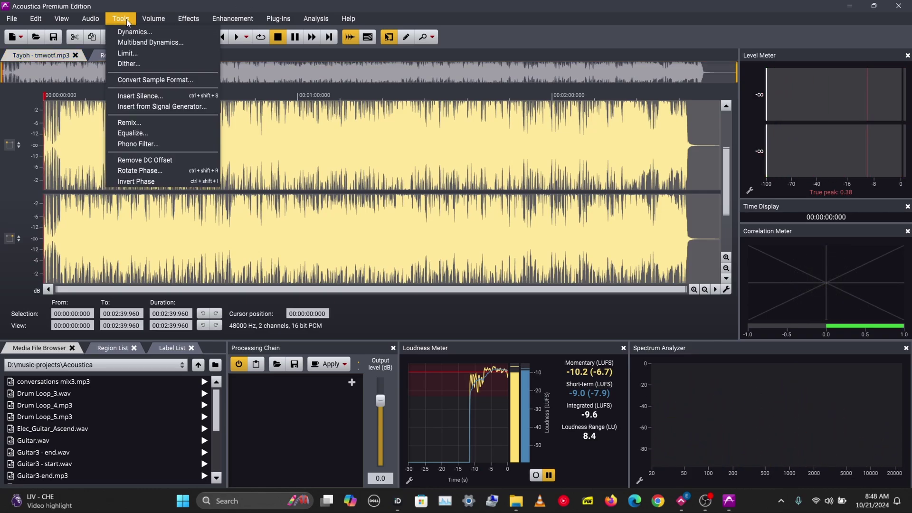
pyautogui.click(127, 123)
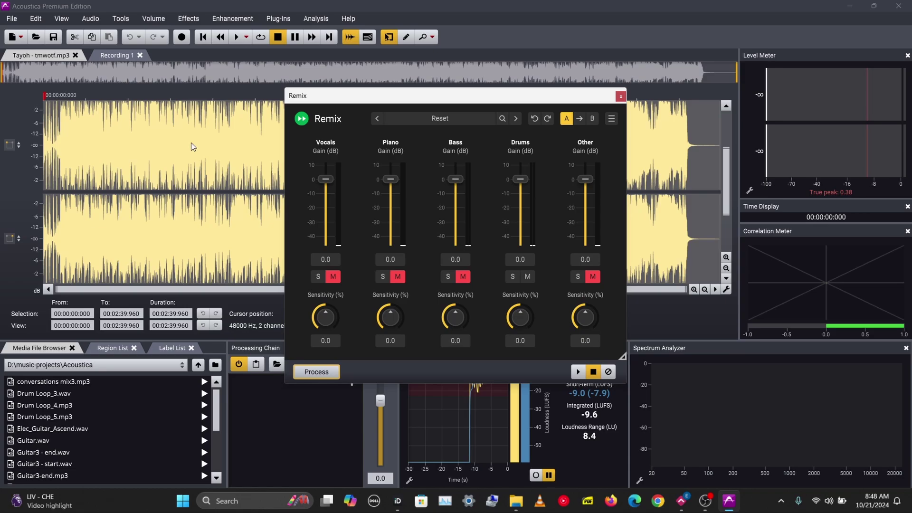
pyautogui.click(199, 98)
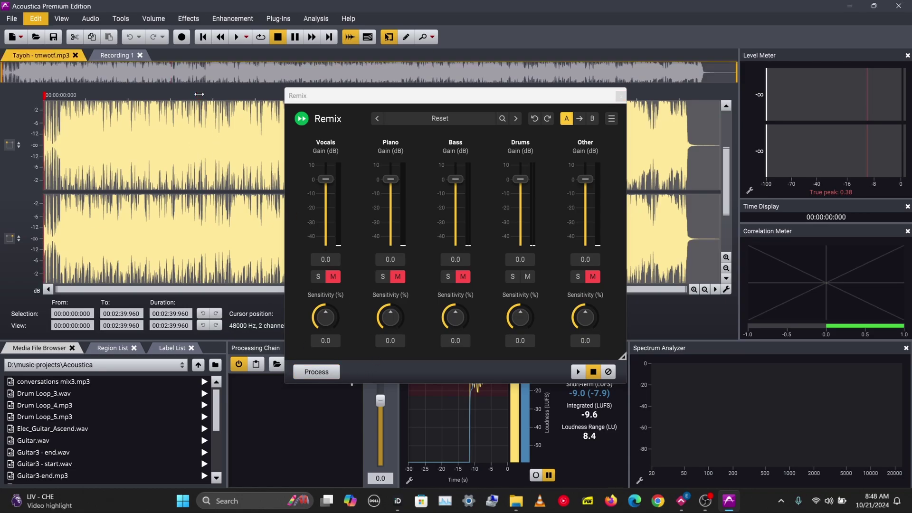
pyautogui.click(579, 374)
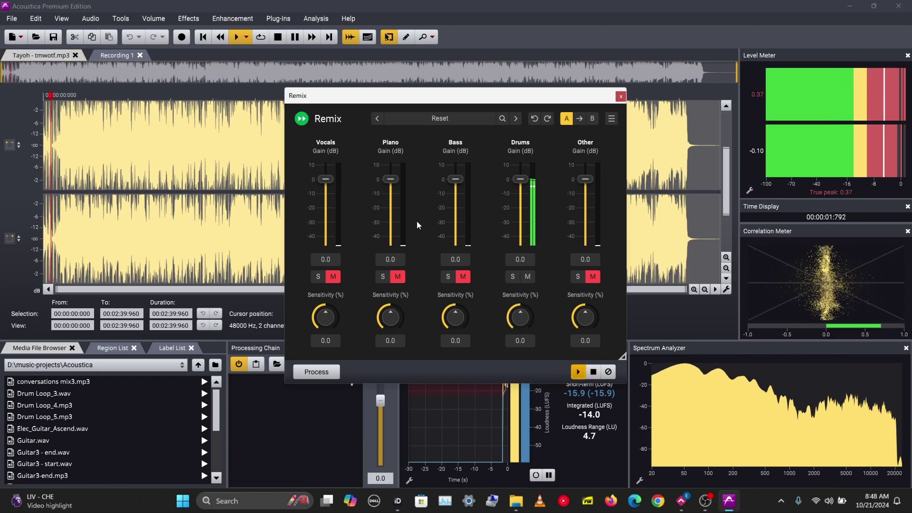
# Step: Unmute the Drums, Bass, Piano, Vocals and Other stems, toggling Drums to compare
pyautogui.click(526, 277)
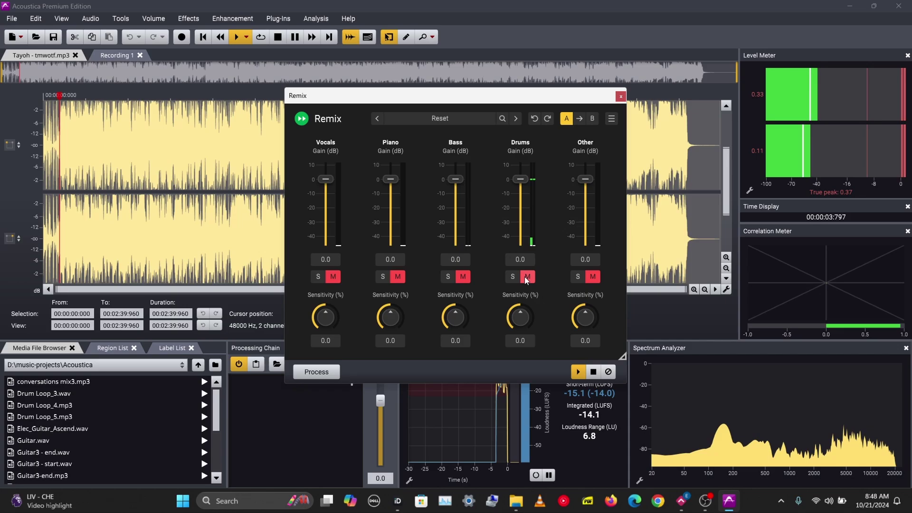
pyautogui.click(526, 277)
pyautogui.click(463, 276)
pyautogui.click(397, 277)
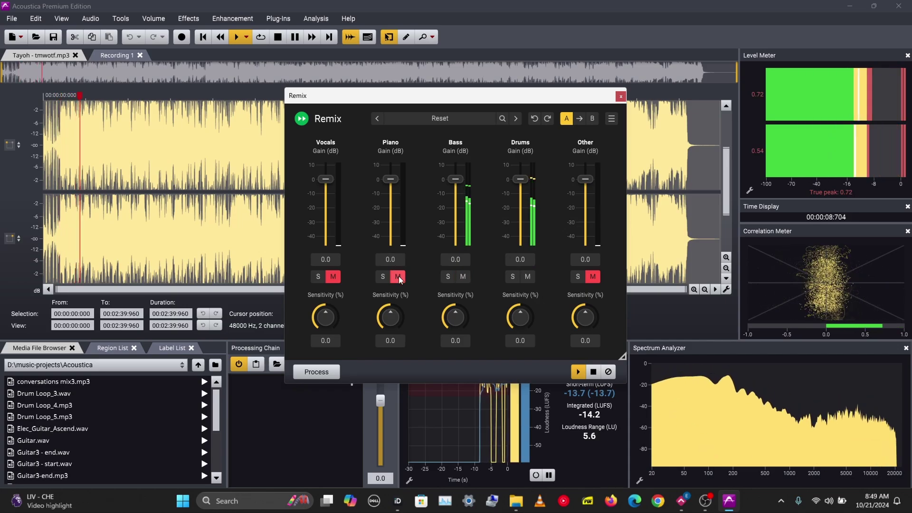
pyautogui.click(333, 277)
pyautogui.click(593, 276)
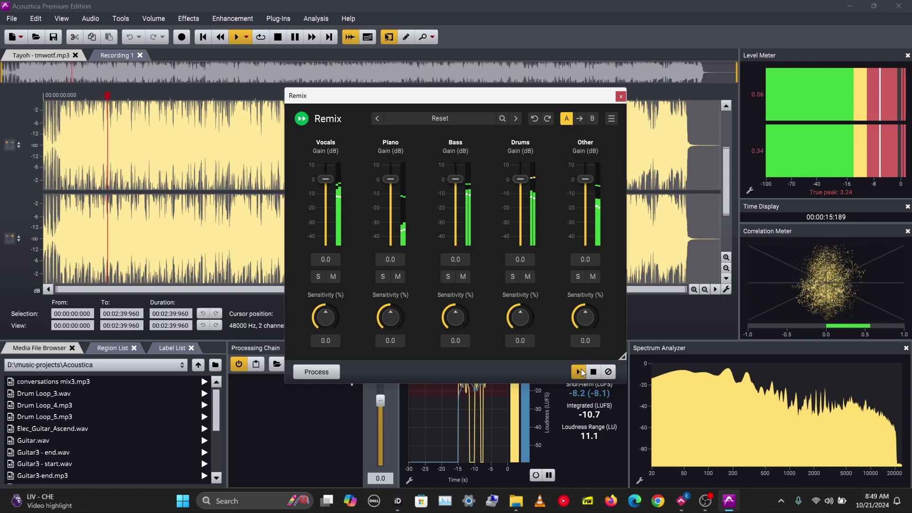
pyautogui.click(528, 277)
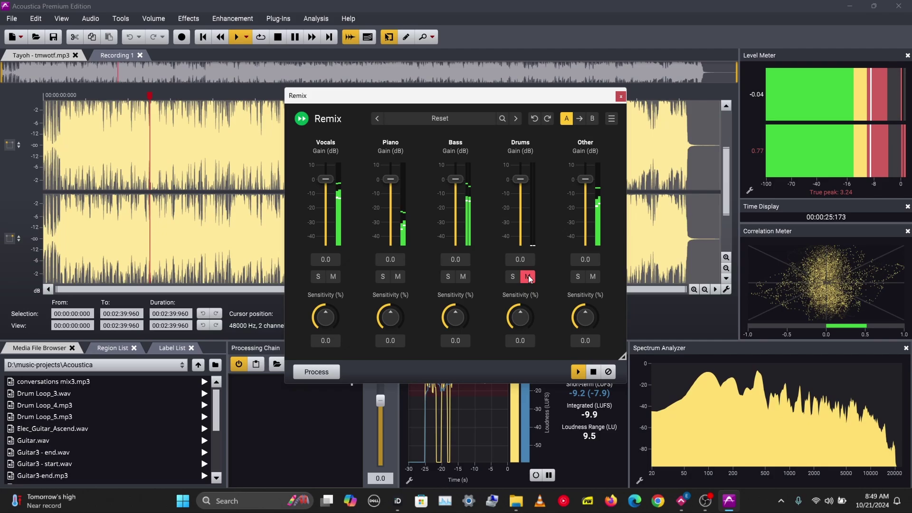
pyautogui.click(528, 278)
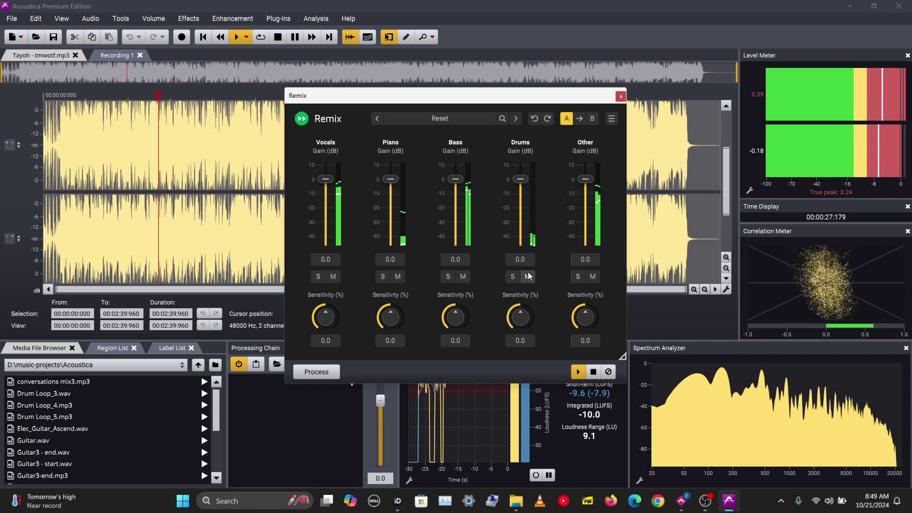
# Step: Set the Drums stem gain to -15.7 dB, stop the preview, and place the playhead near 0:29
pyautogui.moveTo(521, 180); pyautogui.dragTo(521, 227)
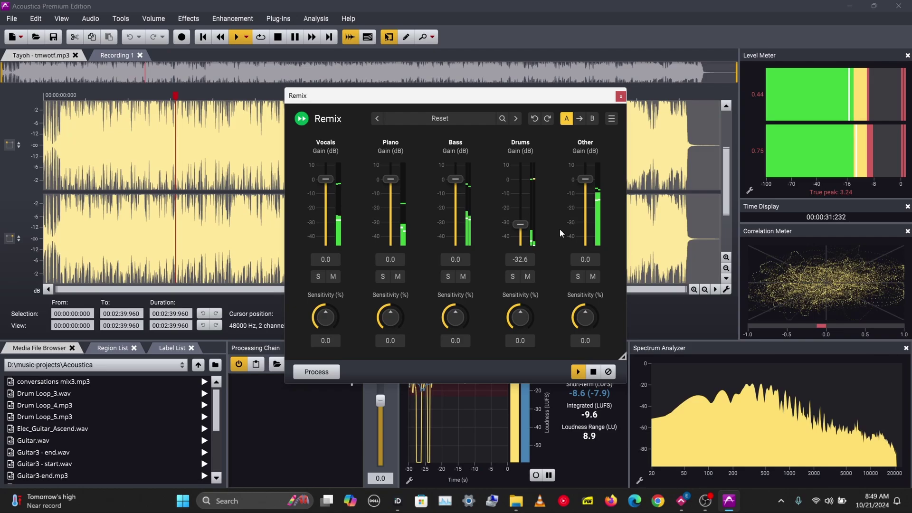
pyautogui.doubleClick(523, 223)
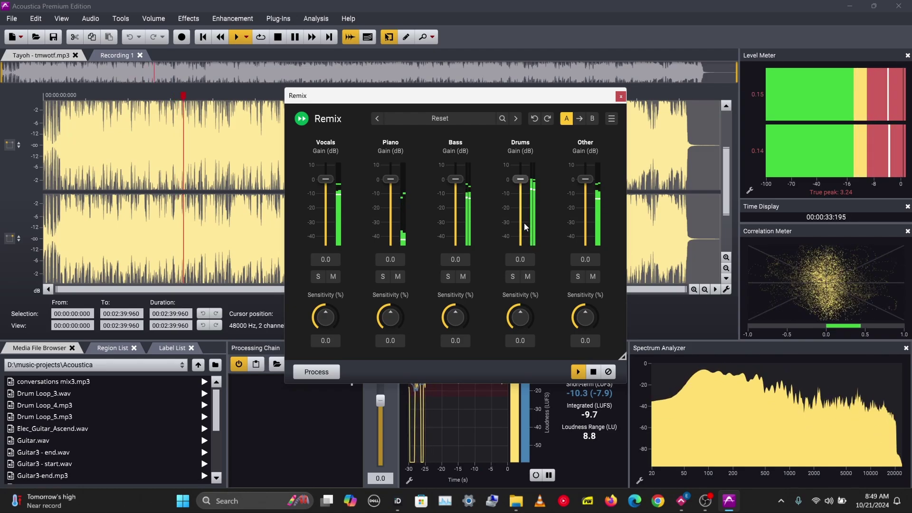
pyautogui.click(513, 203)
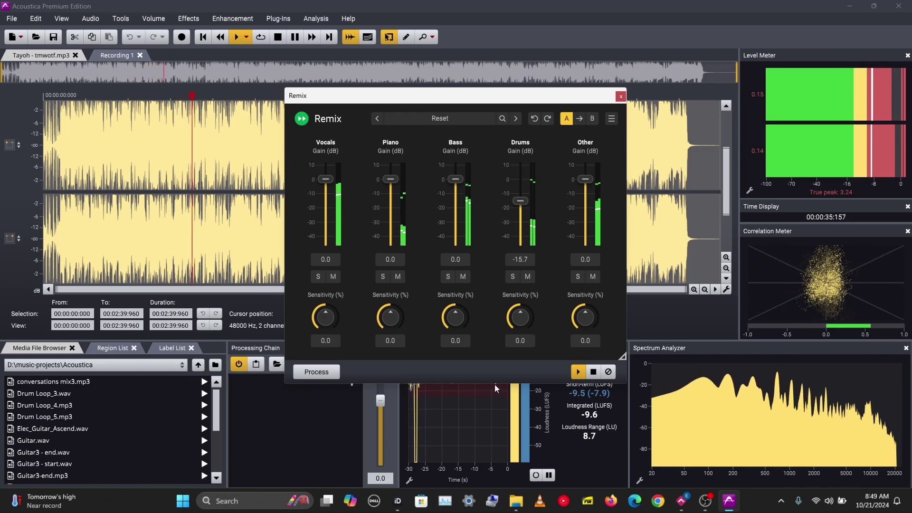
pyautogui.click(594, 372)
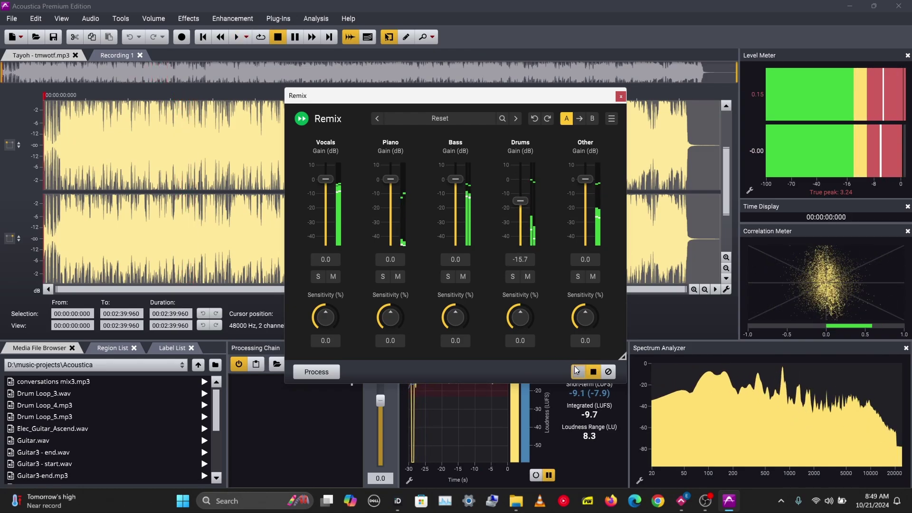
pyautogui.click(167, 99)
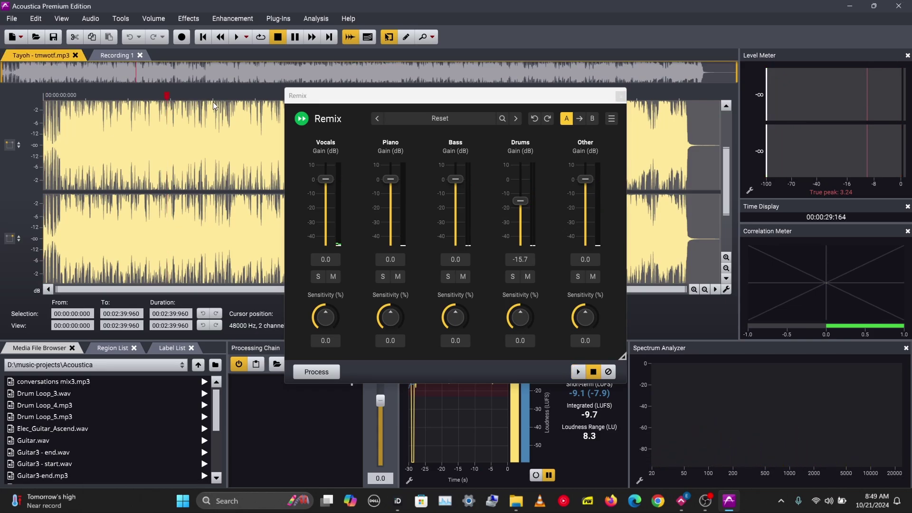
# Step: Resume the preview and rough in gains: Drums -7.2 dB, Vocals -4.2 dB, Piano boosted, Other nudged up
pyautogui.click(579, 372)
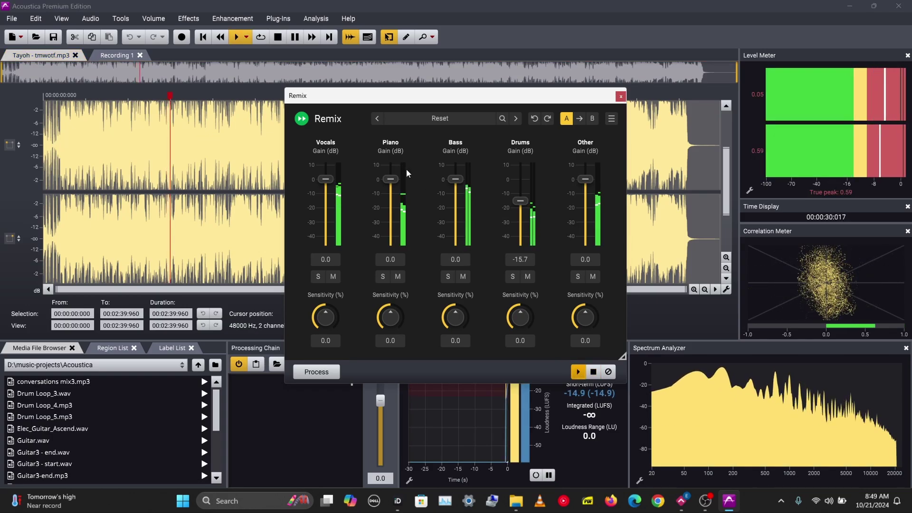
pyautogui.moveTo(523, 212); pyautogui.dragTo(524, 190)
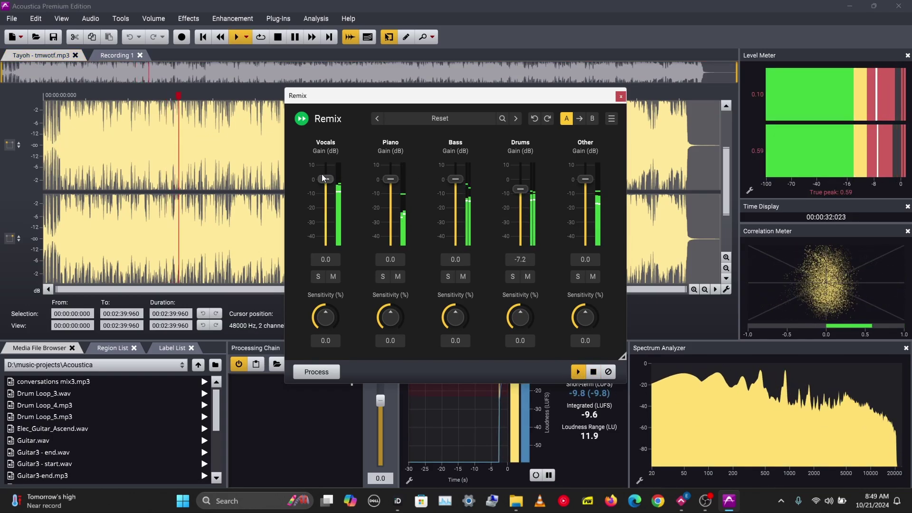
pyautogui.moveTo(325, 179)
pyautogui.mouseDown()
pyautogui.moveTo(326, 195)
pyautogui.moveTo(324, 185)
pyautogui.mouseUp()
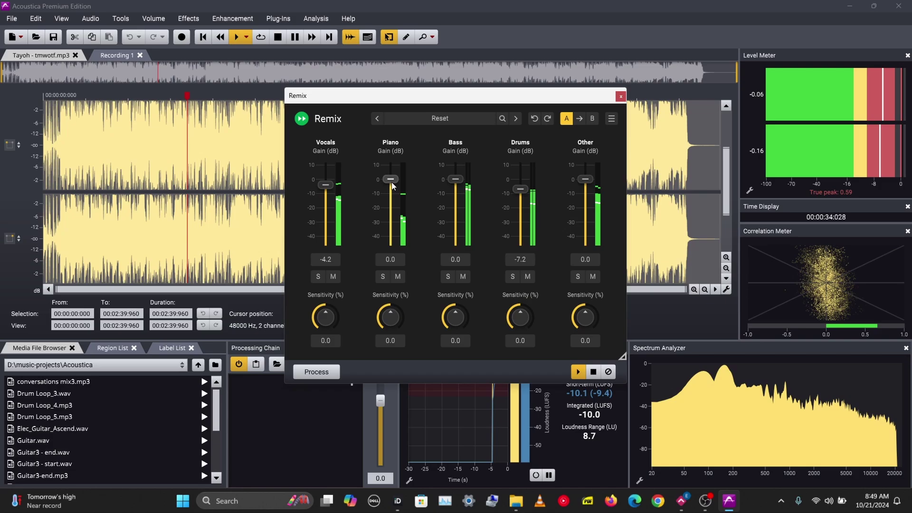
pyautogui.moveTo(390, 182); pyautogui.dragTo(393, 164)
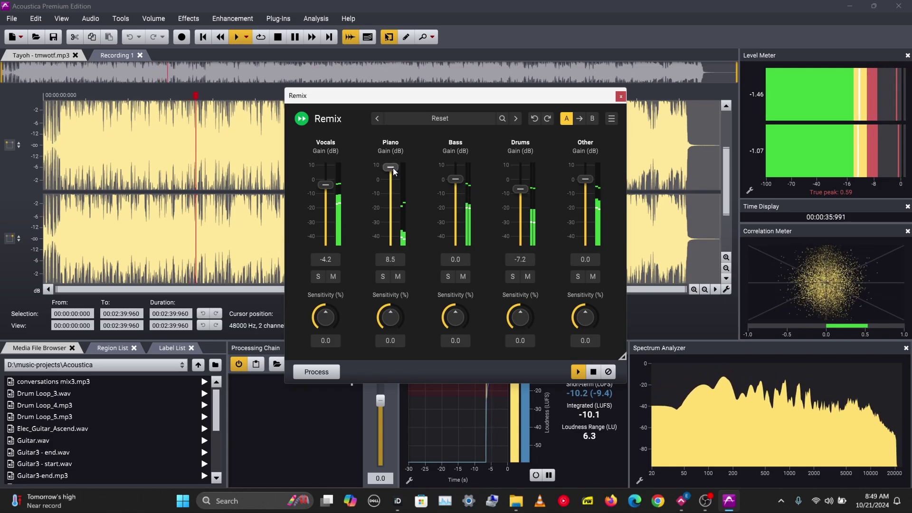
pyautogui.moveTo(585, 180)
pyautogui.mouseDown()
pyautogui.moveTo(586, 170)
pyautogui.moveTo(585, 179)
pyautogui.mouseUp()
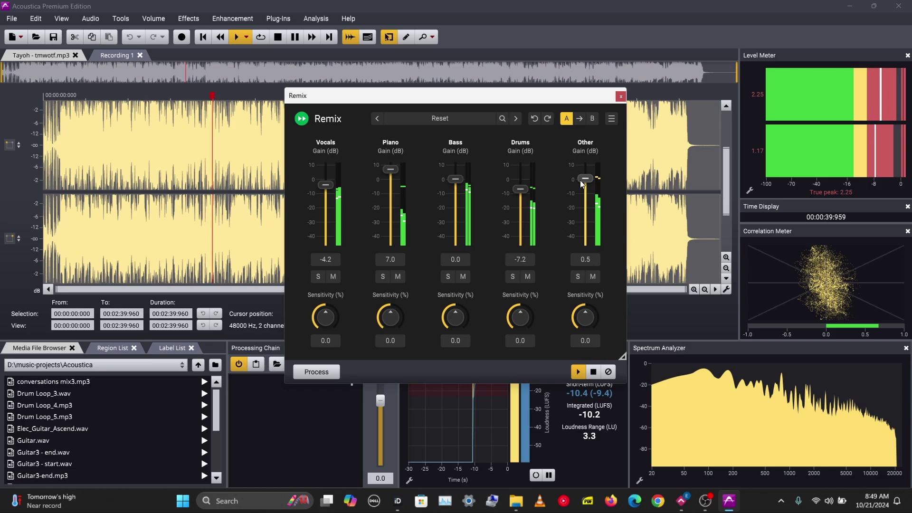
# Step: Settle gains at Vocals -0.3, Piano -1.1, Bass 2.8, Drums -3.4 dB and stop playback
pyautogui.moveTo(520, 186); pyautogui.dragTo(520, 180)
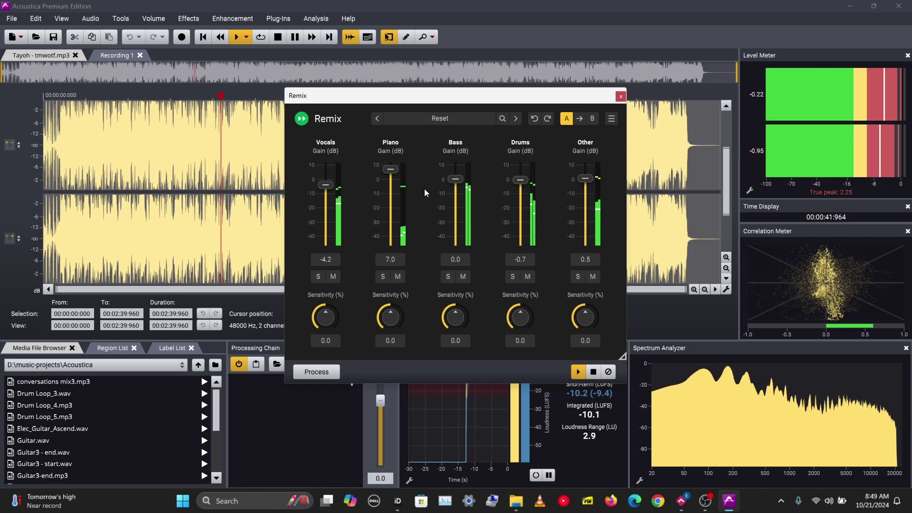
pyautogui.moveTo(325, 185); pyautogui.dragTo(325, 177)
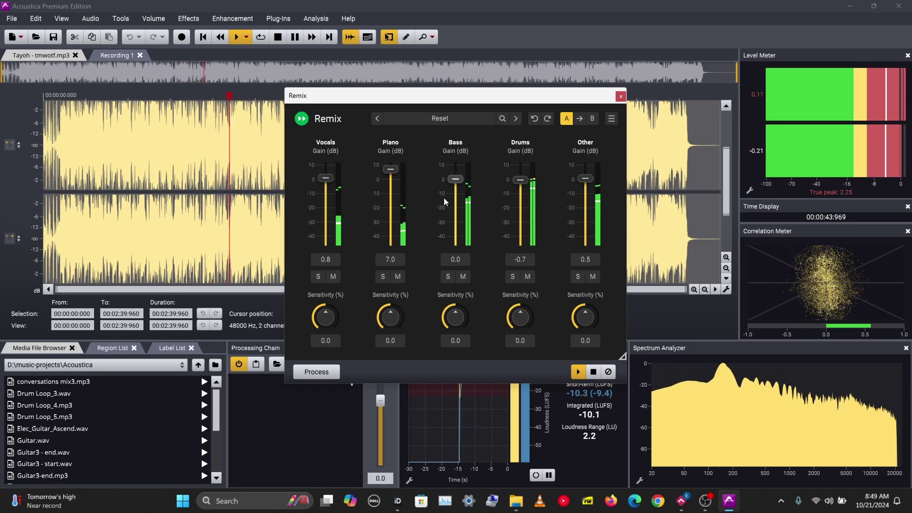
pyautogui.moveTo(456, 184); pyautogui.dragTo(458, 179)
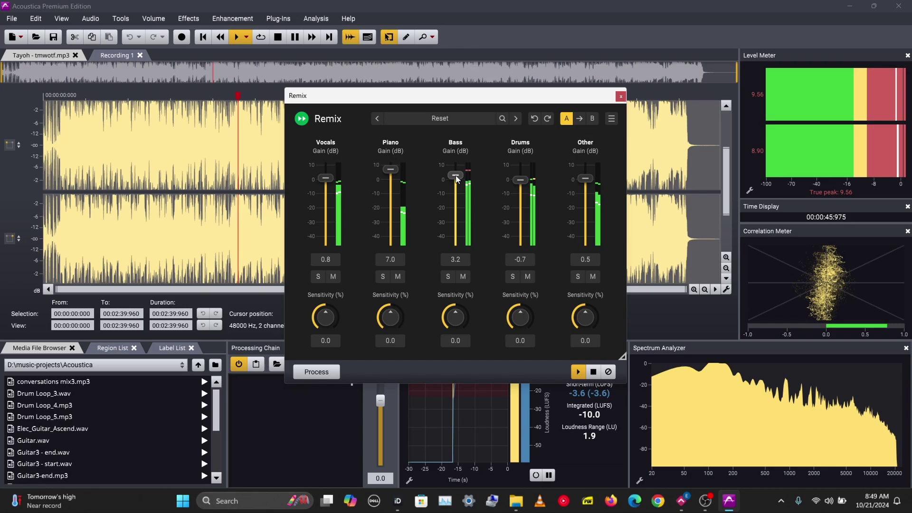
pyautogui.moveTo(391, 169); pyautogui.dragTo(389, 181)
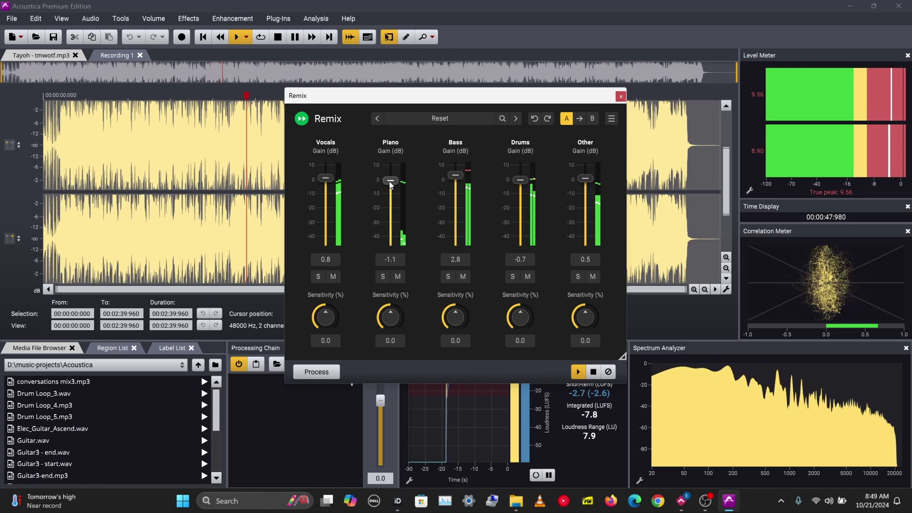
pyautogui.moveTo(521, 183); pyautogui.dragTo(522, 187)
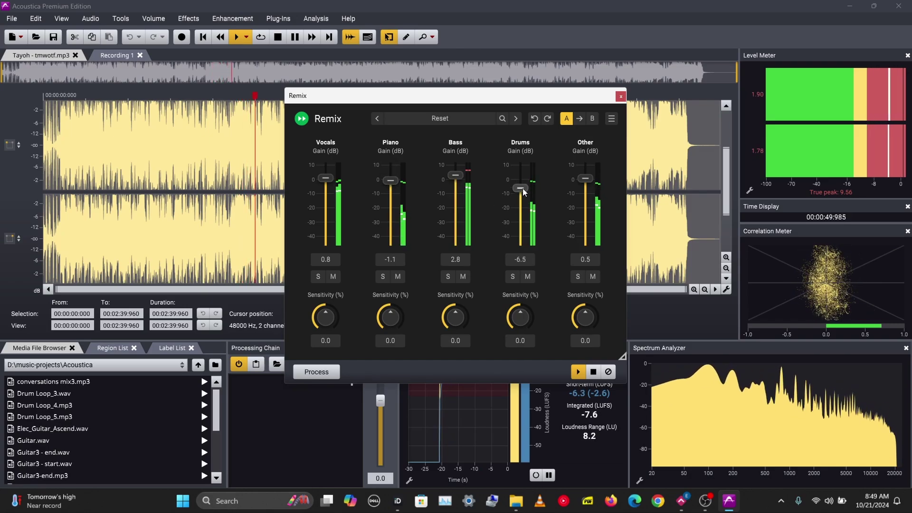
pyautogui.moveTo(325, 178); pyautogui.dragTo(326, 180)
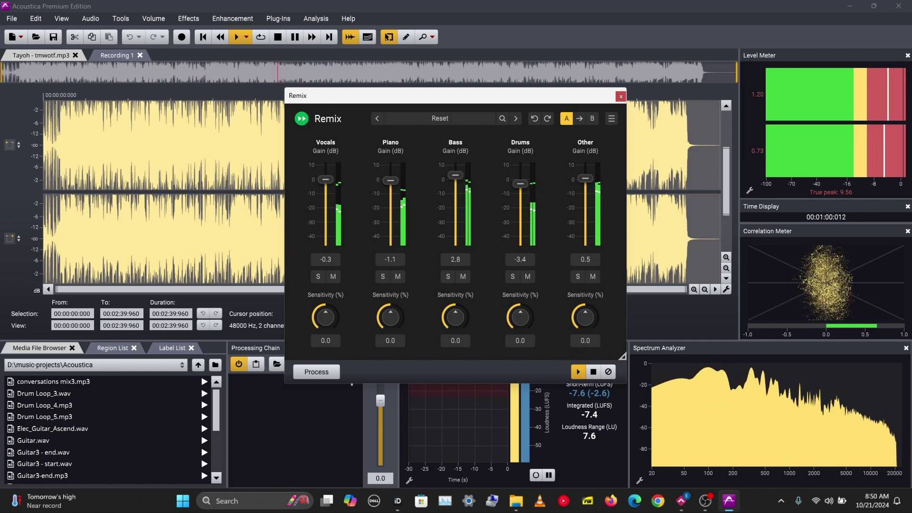
pyautogui.click(346, 76)
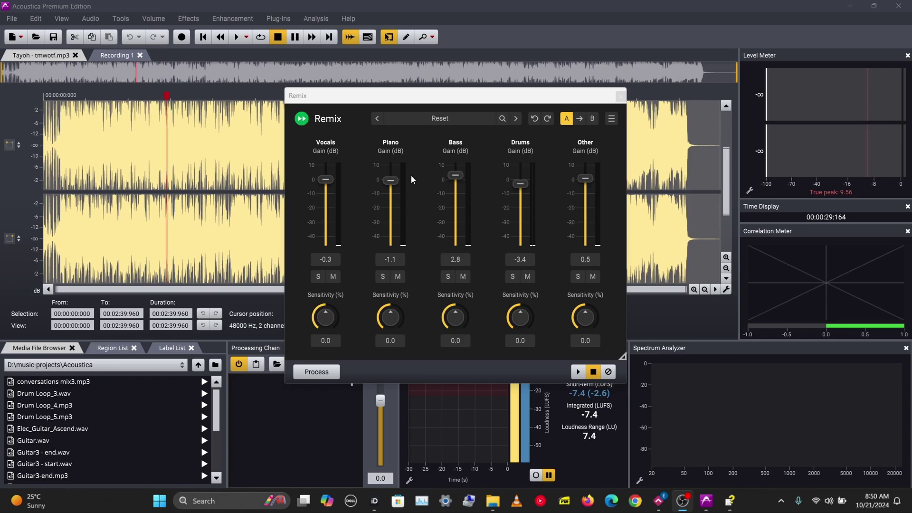
# Step: Preview with Vocals soloed, sweeping Vocals sensitivity from 100 to -100 and back, then stop
pyautogui.click(578, 371)
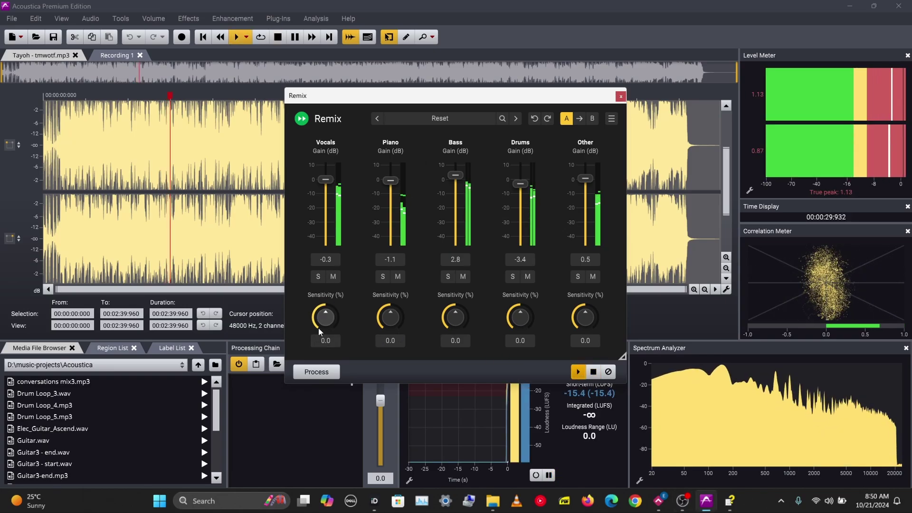
pyautogui.moveTo(318, 328); pyautogui.dragTo(338, 256)
pyautogui.click(319, 276)
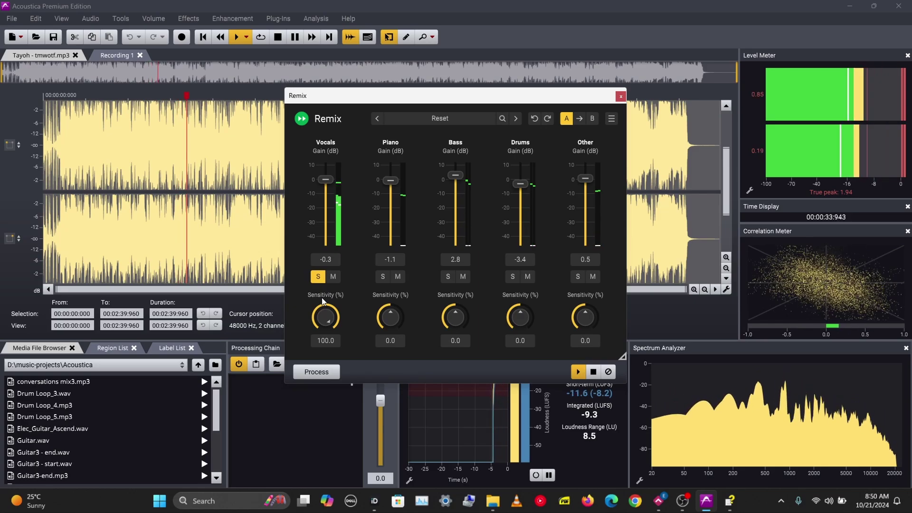
pyautogui.moveTo(325, 317); pyautogui.dragTo(338, 485)
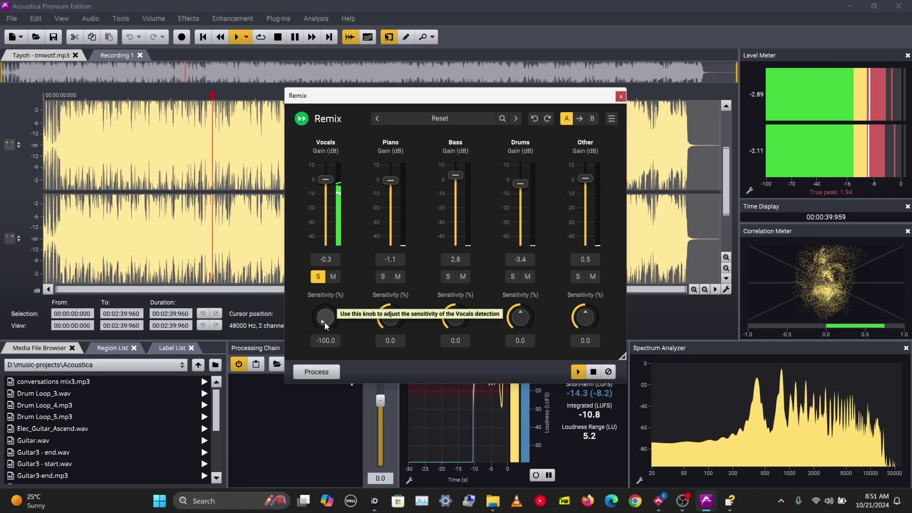
pyautogui.moveTo(323, 319); pyautogui.dragTo(292, 440)
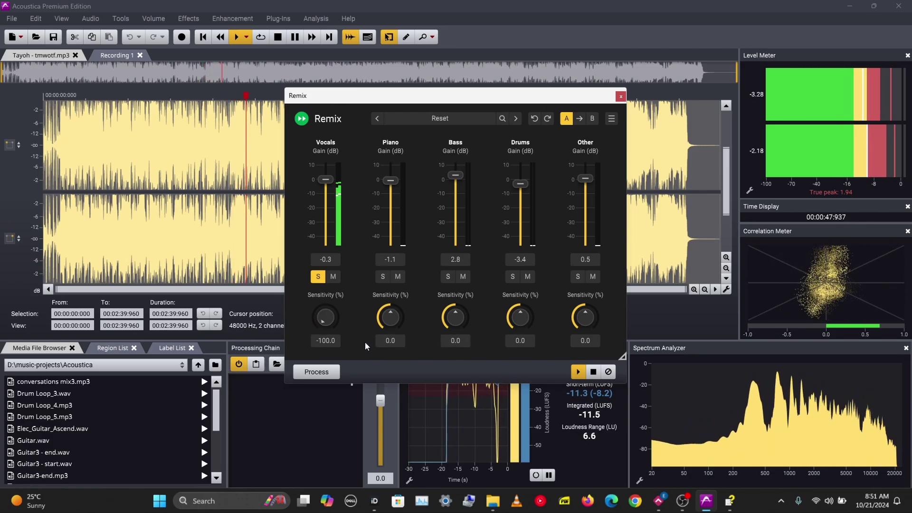
pyautogui.click(593, 372)
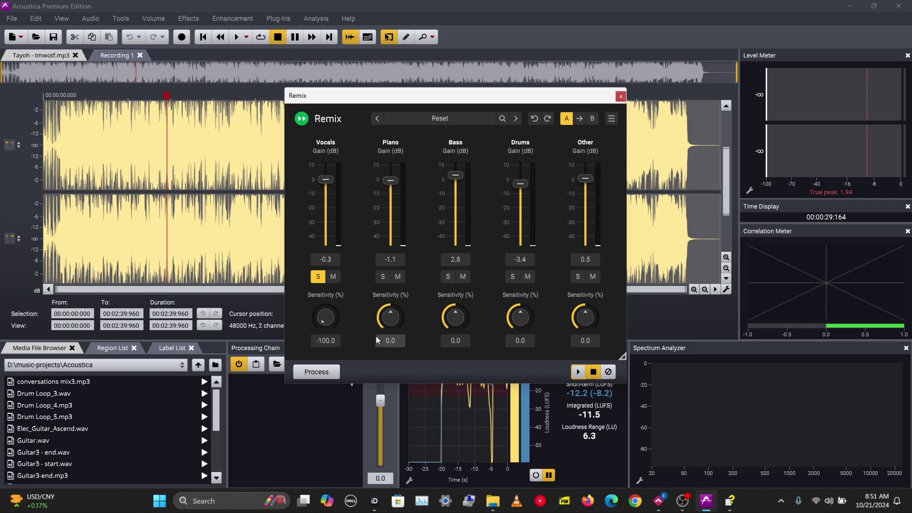
# Step: Restart the preview, set Vocals sensitivity back to 100, and restart playback
pyautogui.press('space')
pyautogui.moveTo(323, 320); pyautogui.dragTo(311, 169)
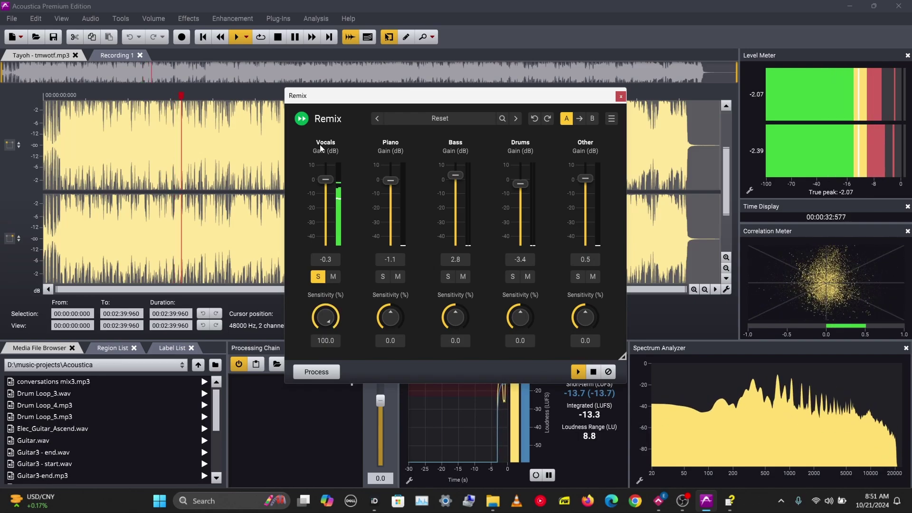
pyautogui.click(577, 373)
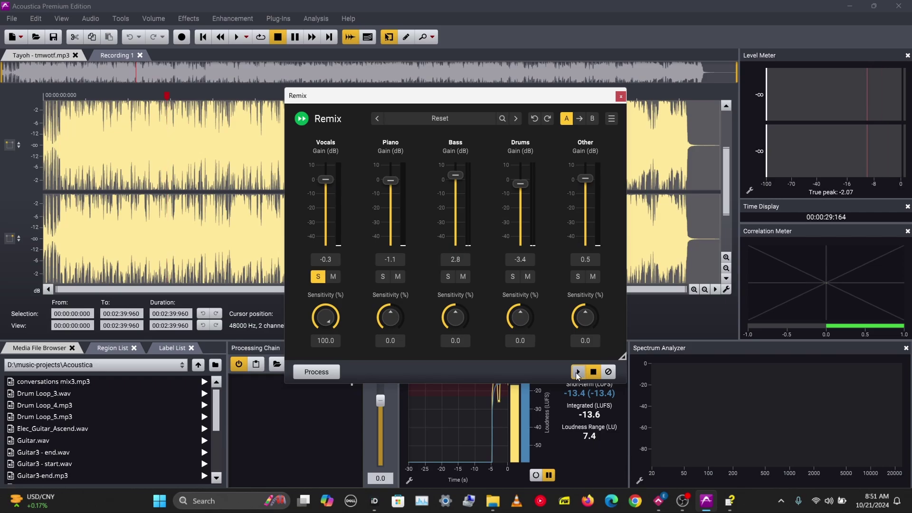
pyautogui.click(578, 373)
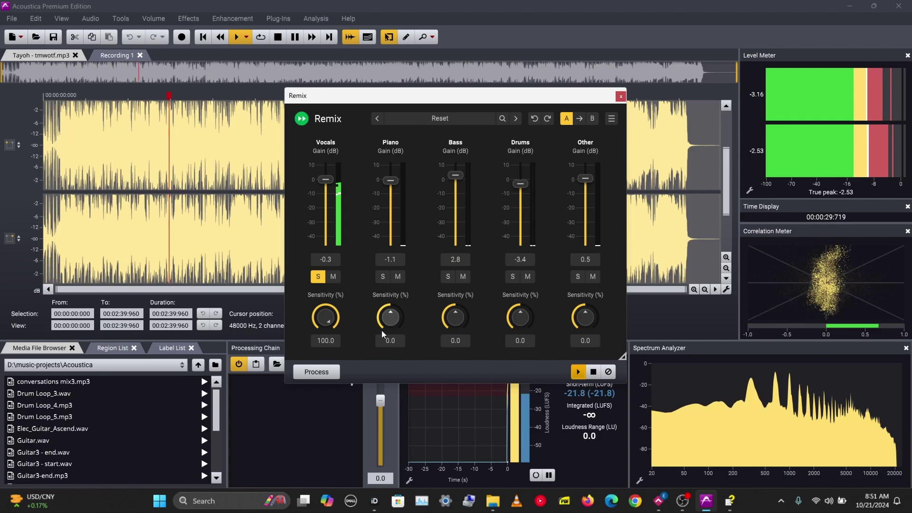
# Step: Lower Vocals sensitivity to 19.2%, solo Drums, and set Drums sensitivity to 85.6%
pyautogui.moveTo(327, 330); pyautogui.dragTo(325, 376)
pyautogui.click(513, 277)
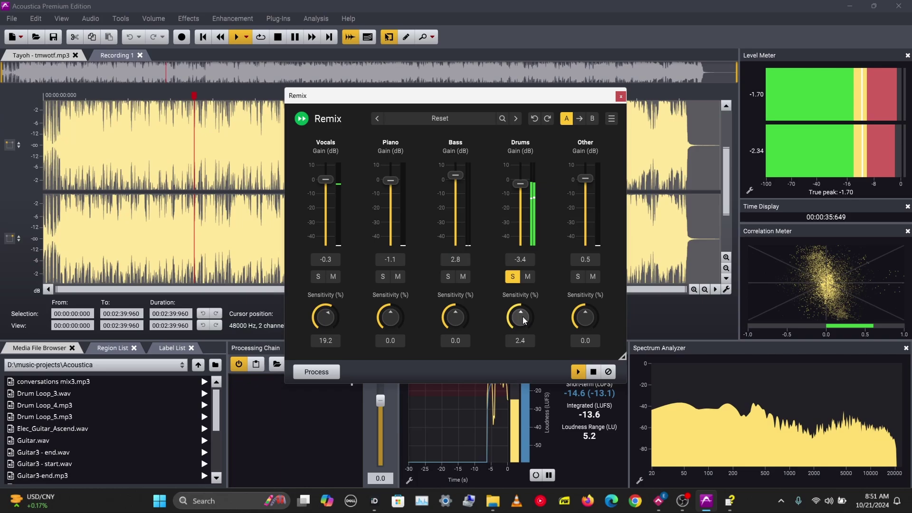
pyautogui.moveTo(522, 316); pyautogui.dragTo(539, 269)
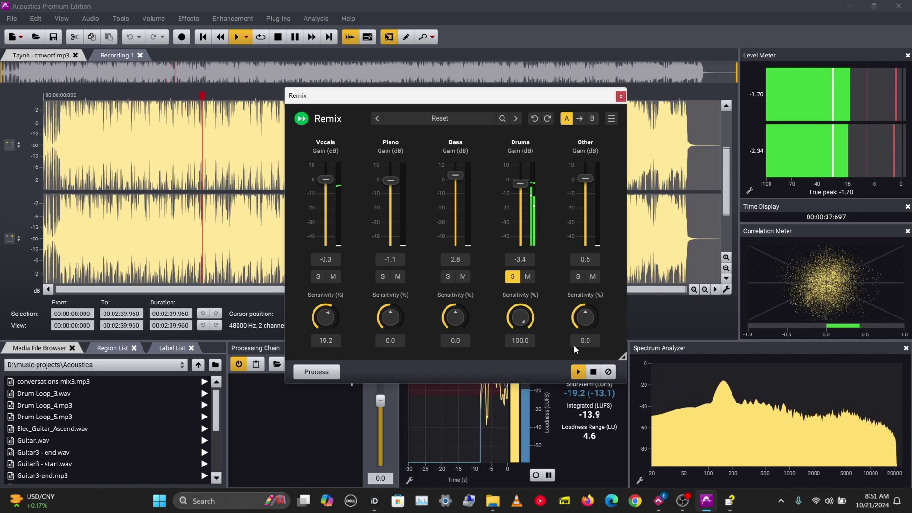
pyautogui.moveTo(526, 320); pyautogui.dragTo(475, 475)
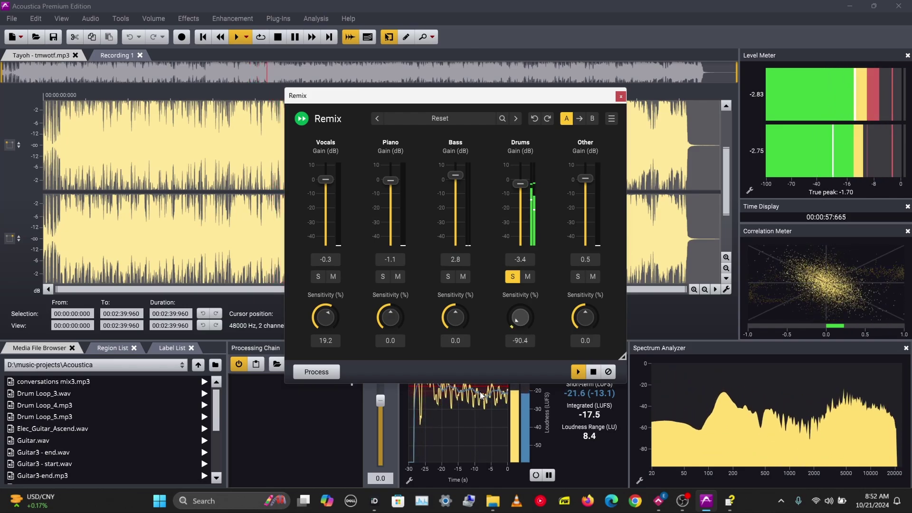
pyautogui.moveTo(481, 395); pyautogui.dragTo(525, 323)
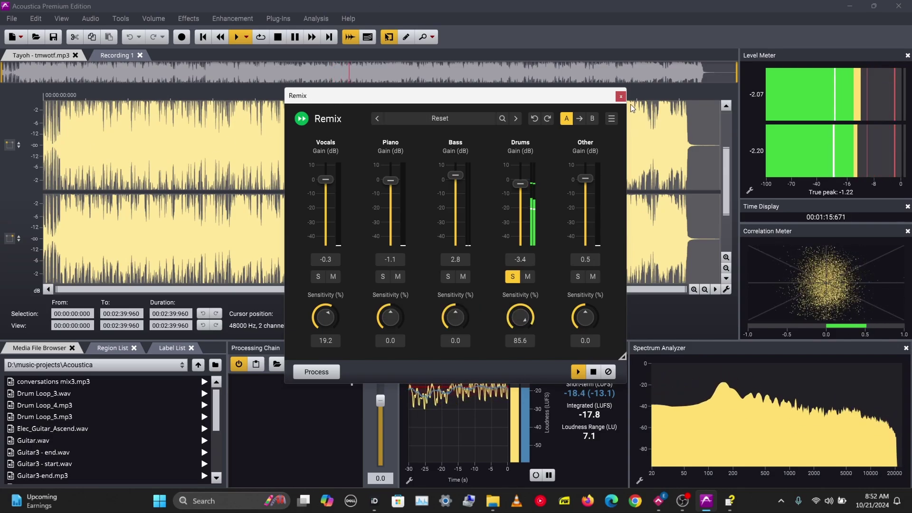
# Step: Stop the preview, close Remix, and create multitrack Session 1, overwriting the existing folder
pyautogui.click(589, 373)
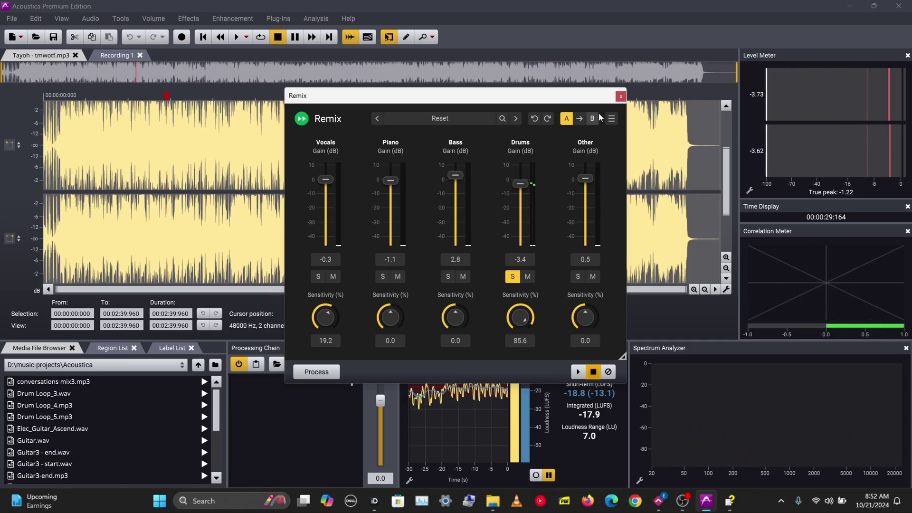
pyautogui.click(621, 97)
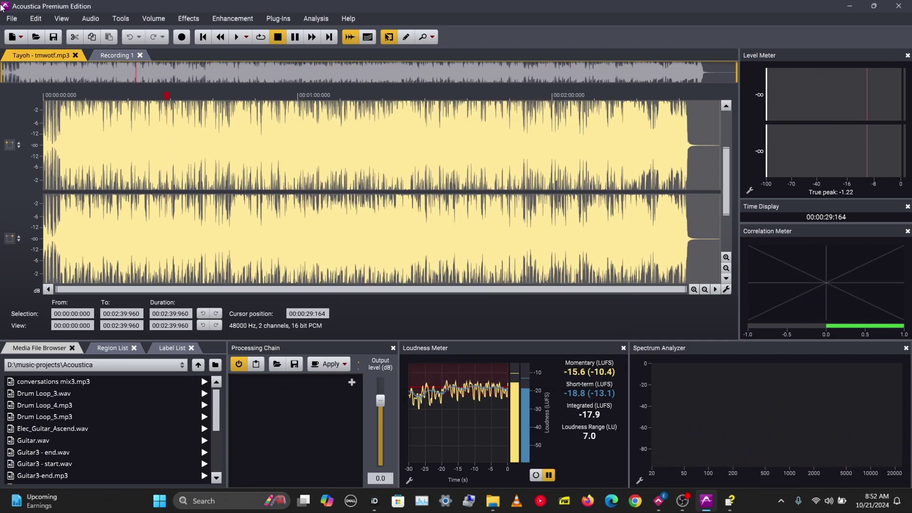
pyautogui.click(12, 21)
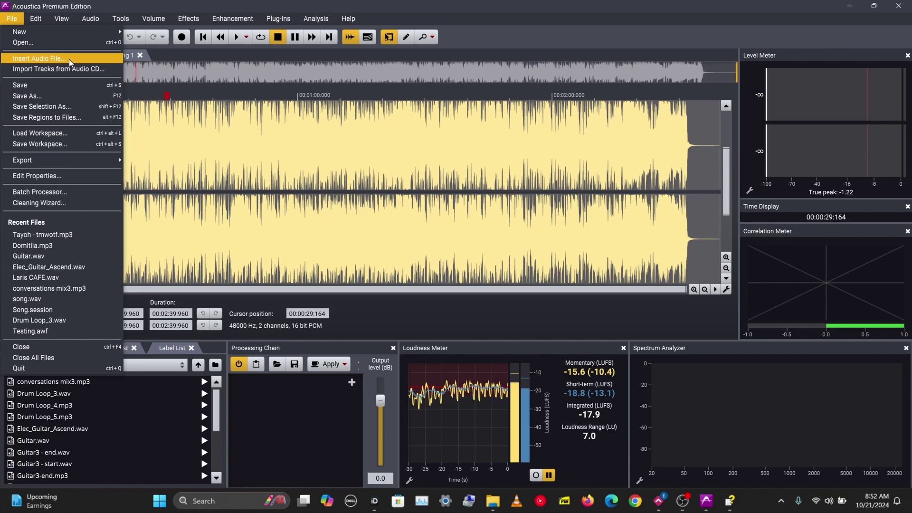
pyautogui.moveTo(93, 32)
pyautogui.click(166, 42)
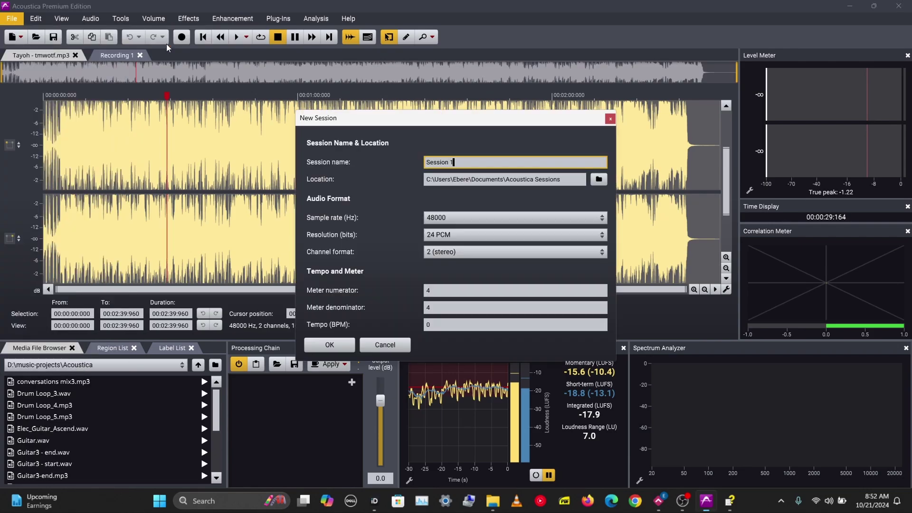
pyautogui.click(346, 346)
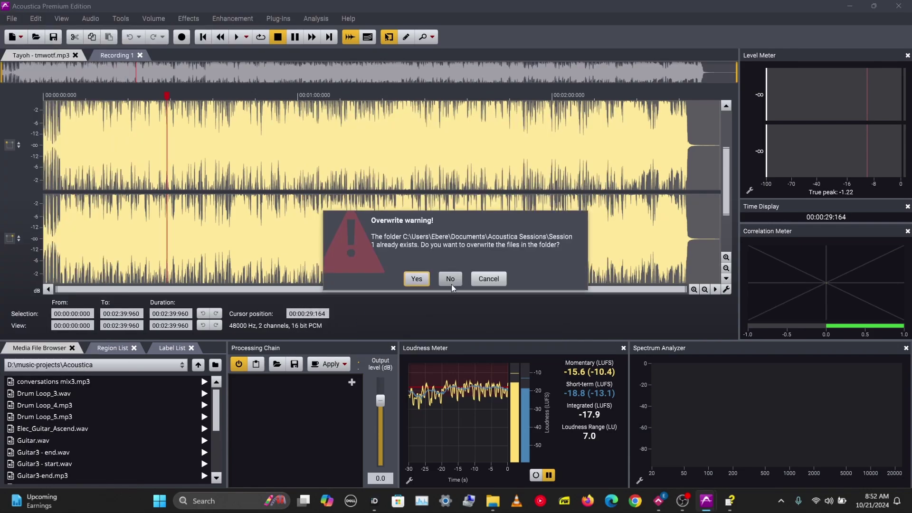
pyautogui.click(430, 279)
# Step: Import stems from music-projects\Tayoh\candy\Mix\Tayoh - Candy ft Bloo Beer as five tracks
pyautogui.click(11, 19)
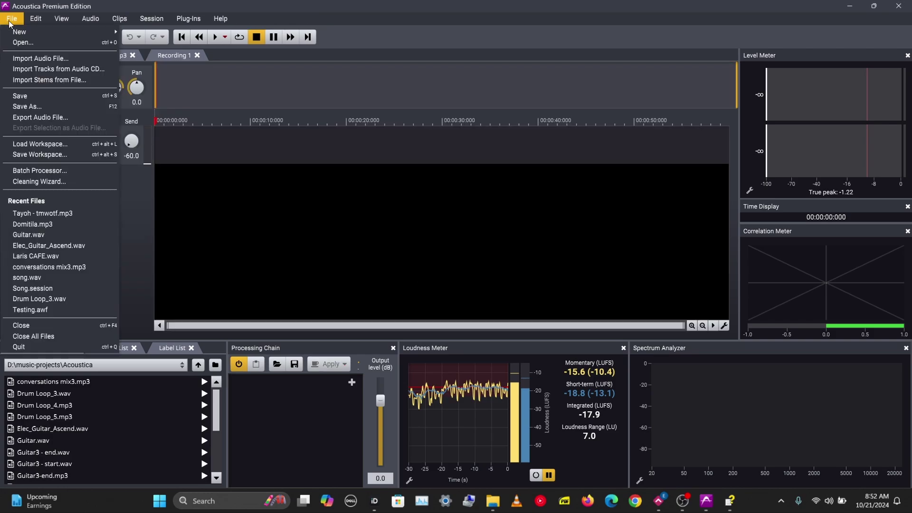
pyautogui.click(57, 82)
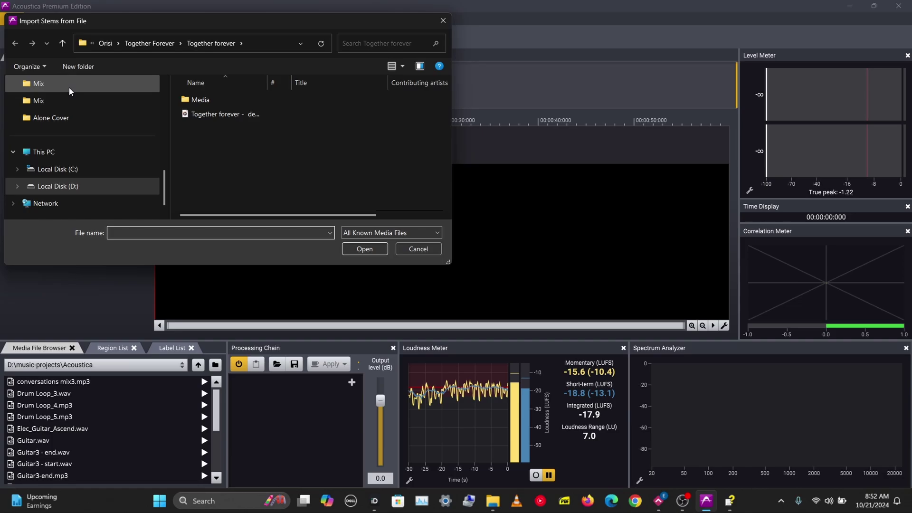
pyautogui.click(103, 43)
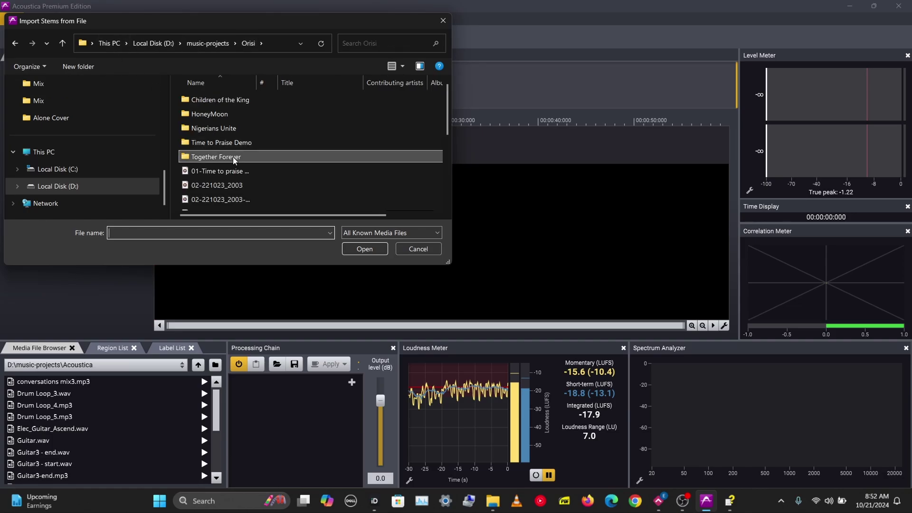
pyautogui.click(196, 44)
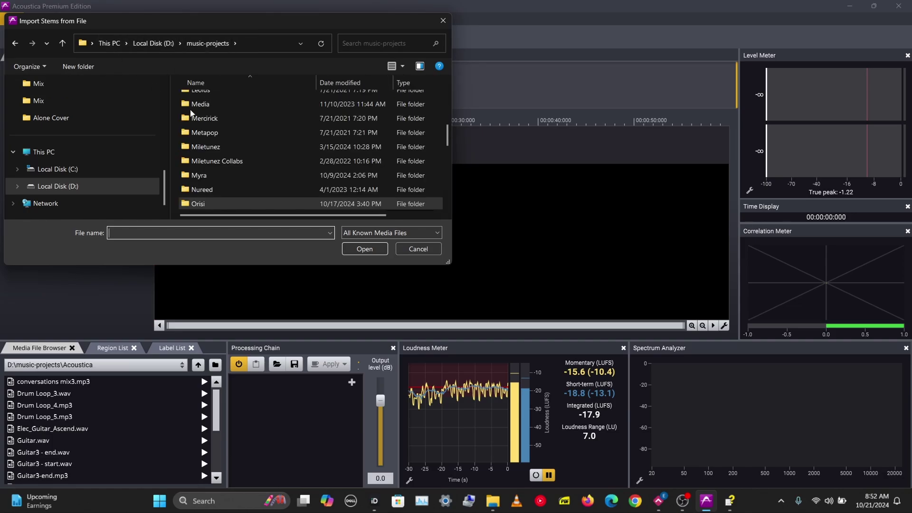
pyautogui.scroll(-5, 204, 132)
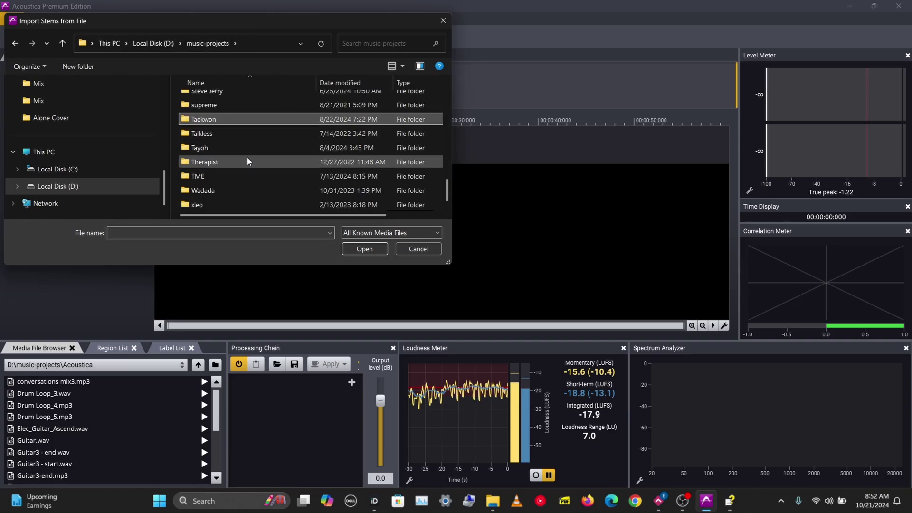
pyautogui.doubleClick(220, 147)
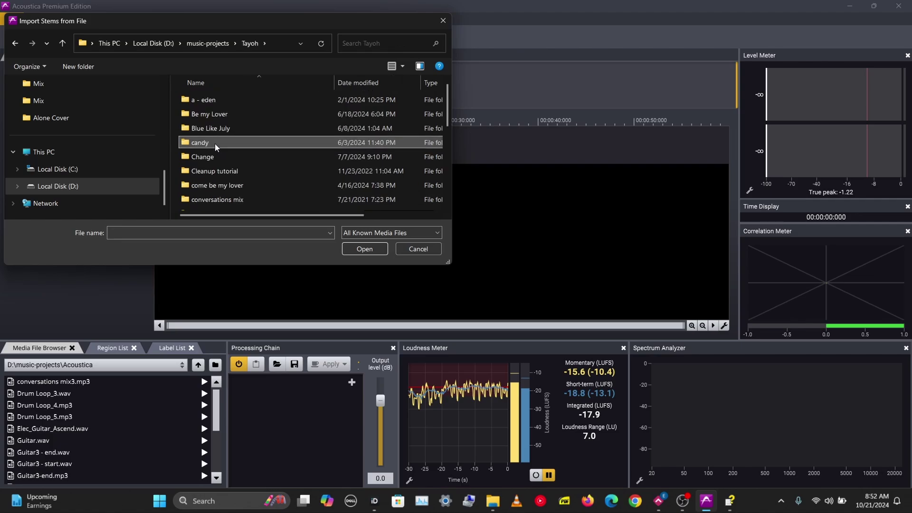
pyautogui.doubleClick(215, 144)
pyautogui.doubleClick(218, 101)
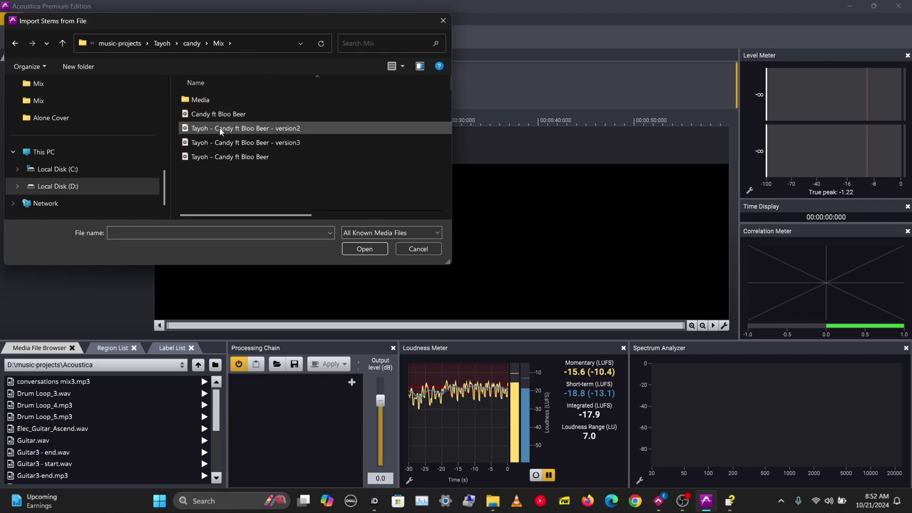
pyautogui.click(251, 158)
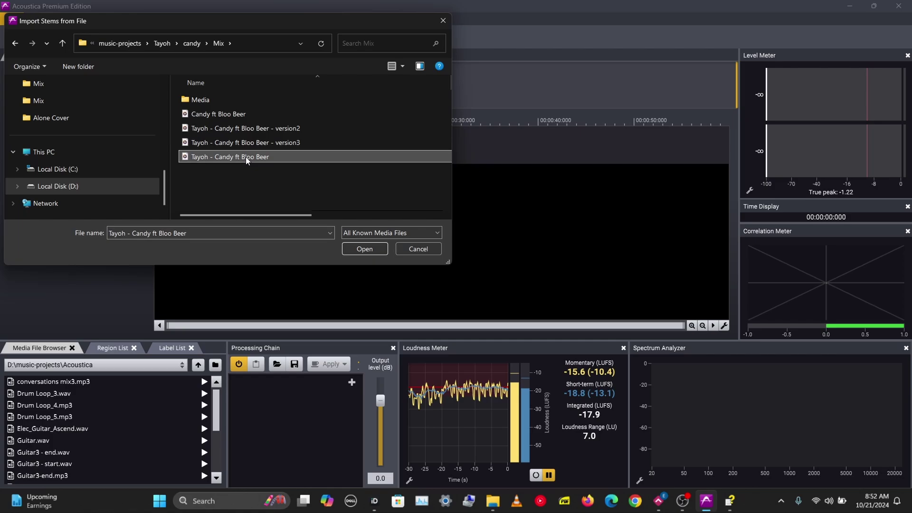
pyautogui.doubleClick(246, 158)
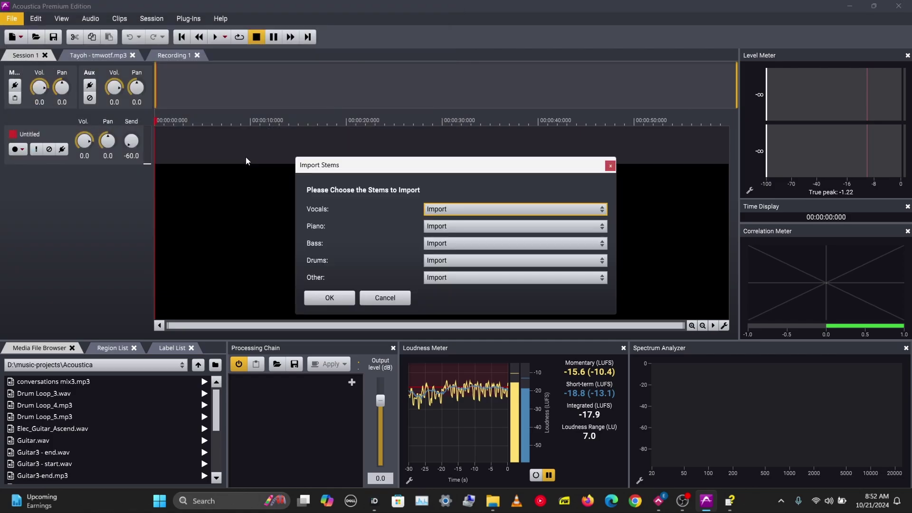
pyautogui.click(330, 300)
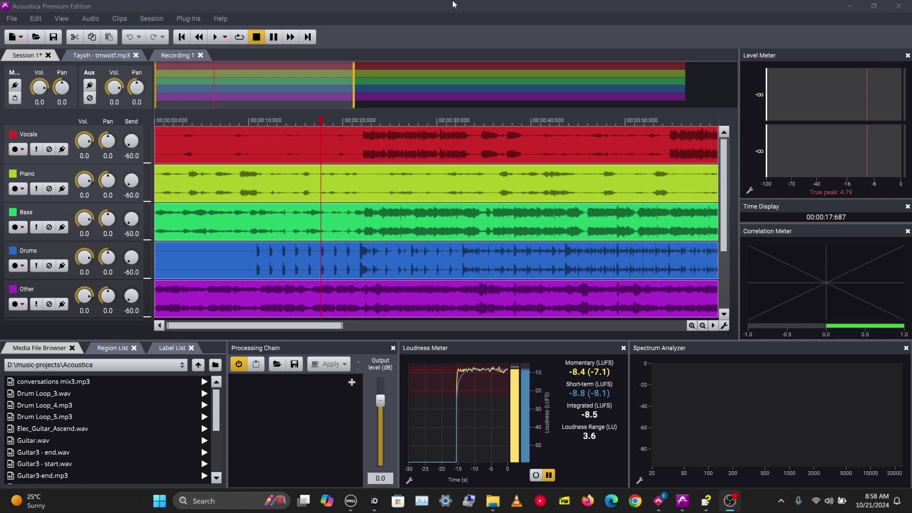
# Step: Play Session 1 briefly, stop at 17.687 s, and open the Drums track's effects chain
pyautogui.press('space')
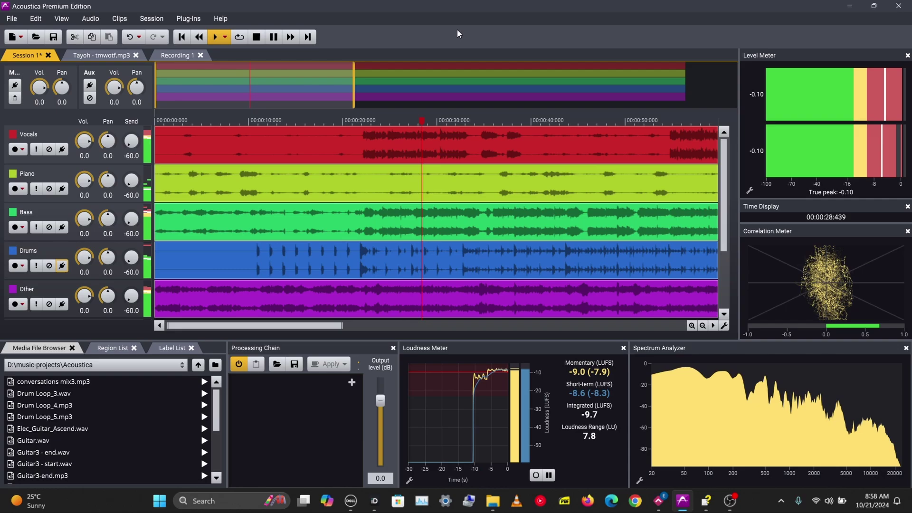
pyautogui.press('space')
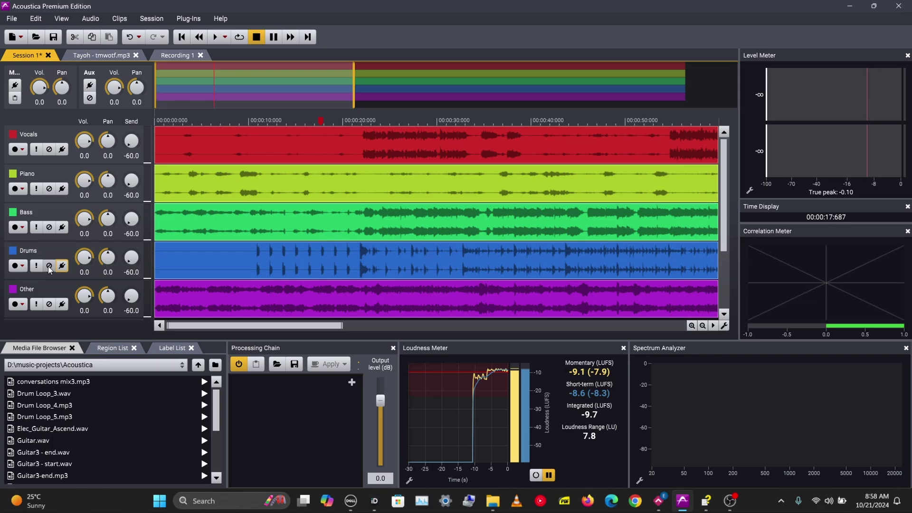
pyautogui.click(62, 266)
# Step: Add the Multiply chorus from Internal Processors > Effects to Drums and preview it
pyautogui.click(148, 291)
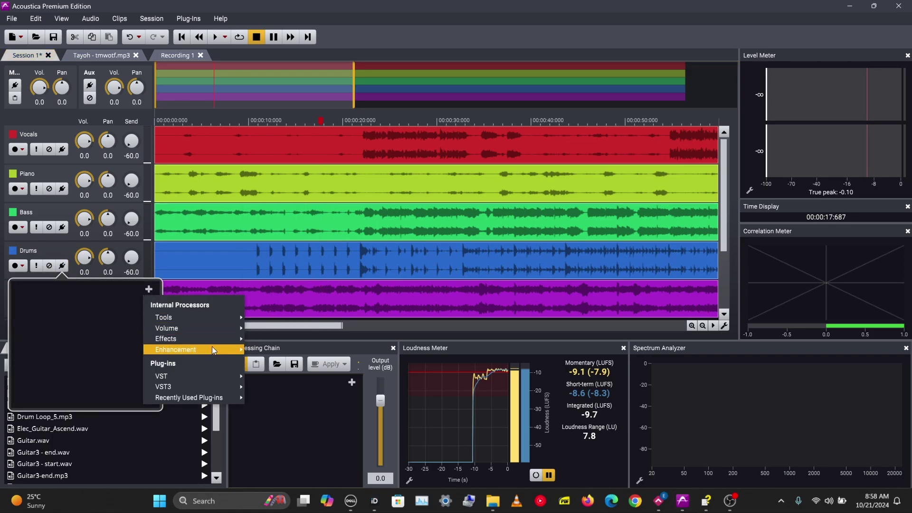
pyautogui.moveTo(219, 339)
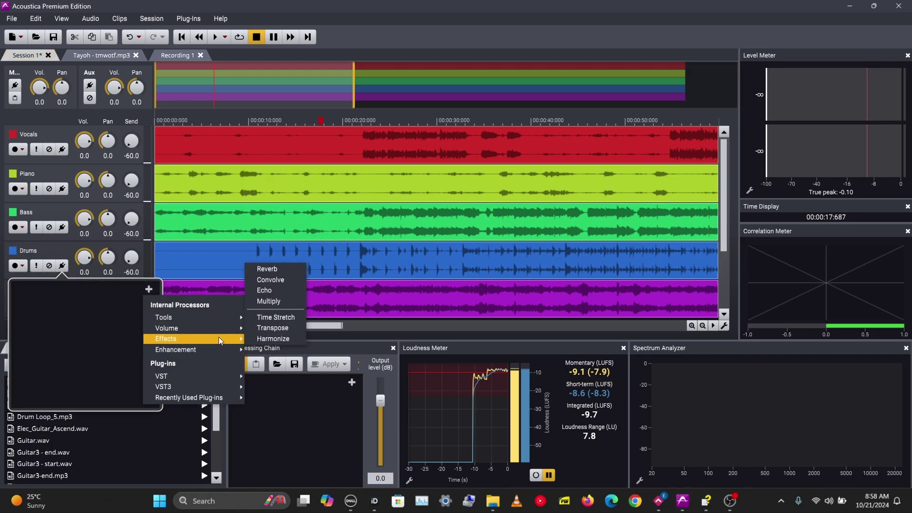
pyautogui.click(270, 303)
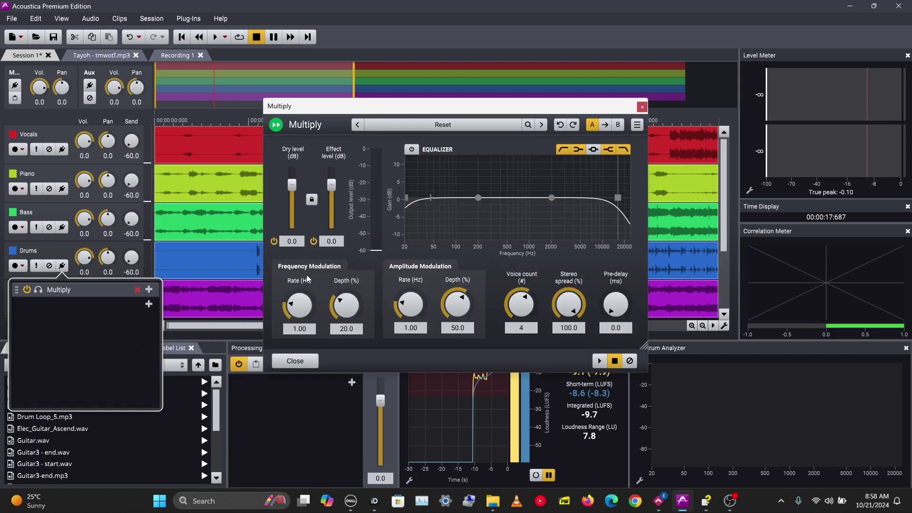
pyautogui.click(601, 362)
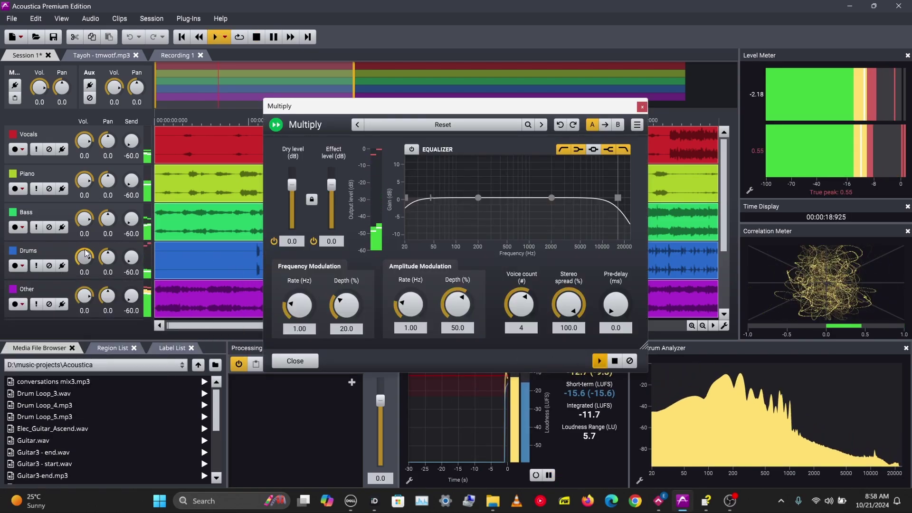
# Step: Set Multiply to 4 voices, 34.7 ms pre-delay, dry -12.1 dB and effect -5.0 dB
pyautogui.moveTo(521, 305); pyautogui.dragTo(543, 266)
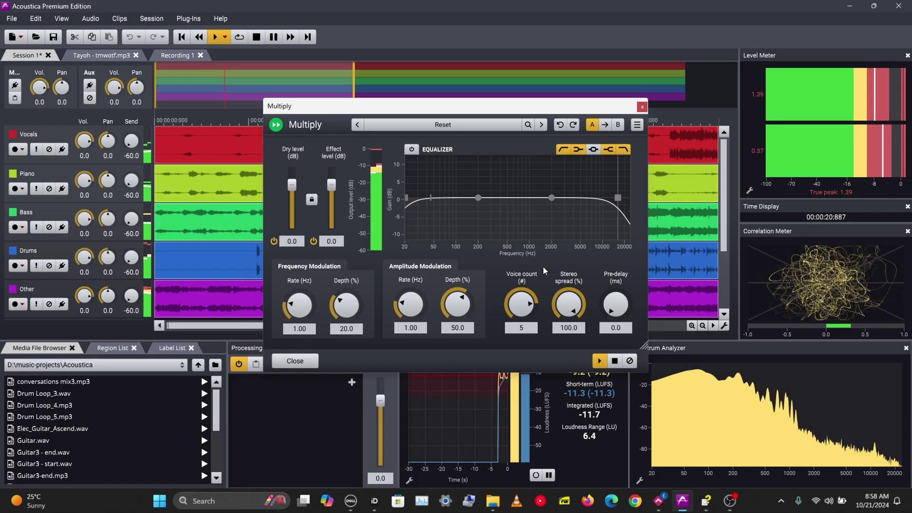
pyautogui.moveTo(616, 304); pyautogui.dragTo(625, 261)
pyautogui.moveTo(521, 304); pyautogui.dragTo(535, 284)
pyautogui.moveTo(615, 304); pyautogui.dragTo(623, 278)
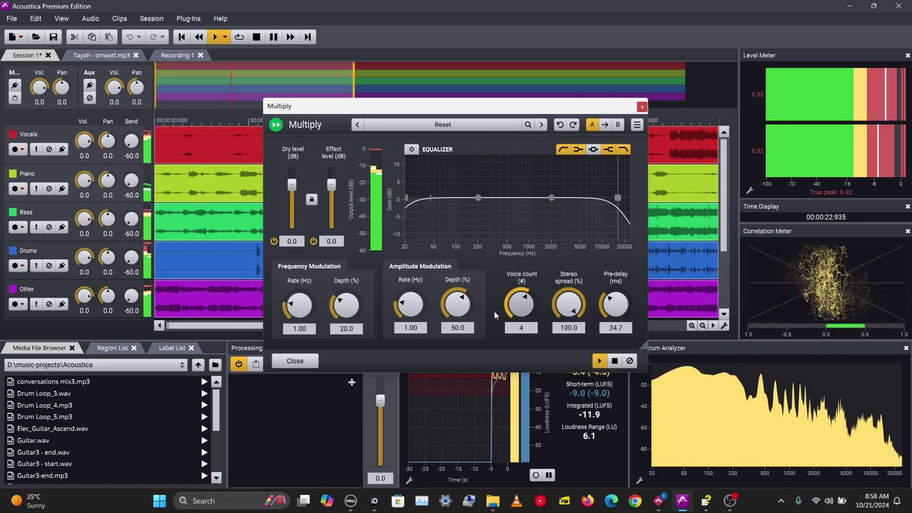
pyautogui.moveTo(328, 180); pyautogui.dragTo(287, 196)
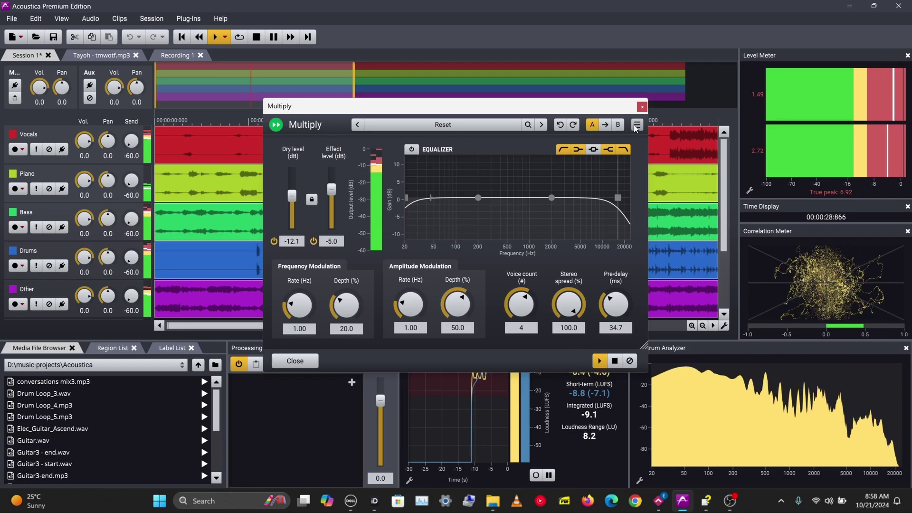
pyautogui.click(642, 108)
# Step: Scroll the timeline to about 1:12 and audition the mix from 1:27
pyautogui.press('space')
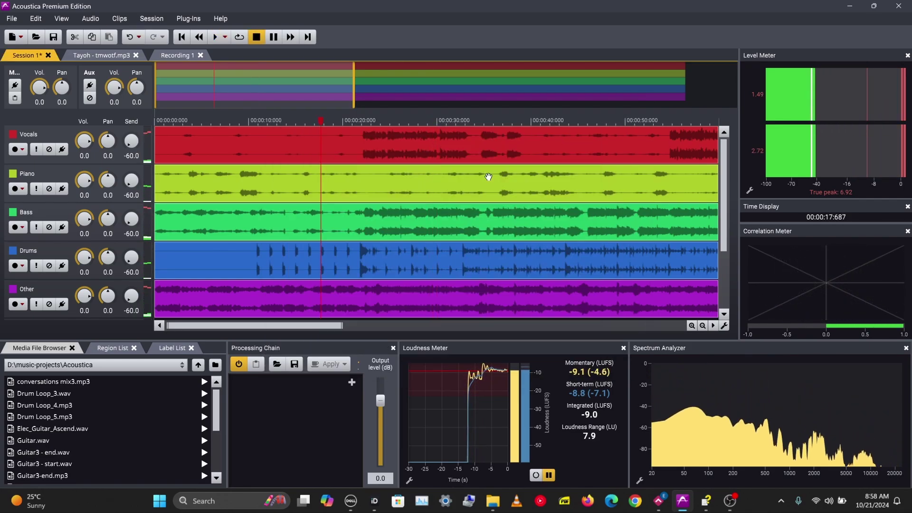
pyautogui.moveTo(339, 326); pyautogui.dragTo(599, 338)
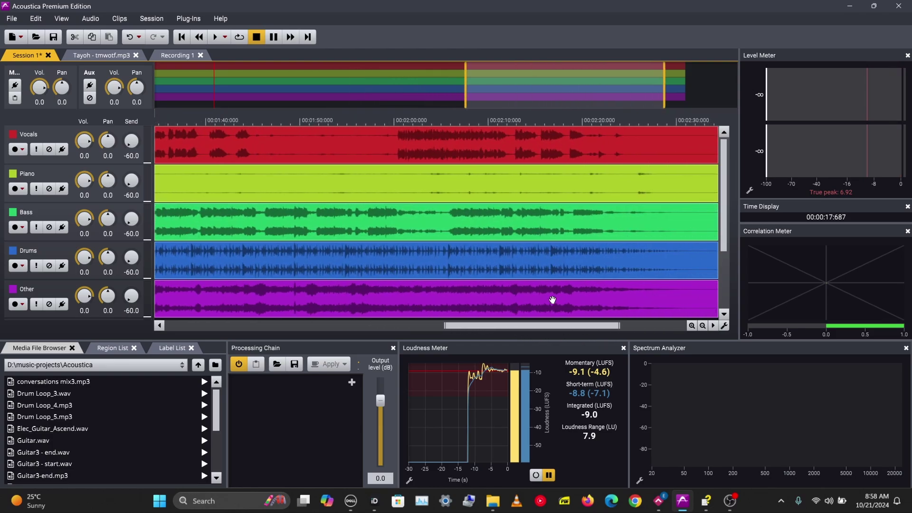
pyautogui.click(392, 108)
pyautogui.press('space')
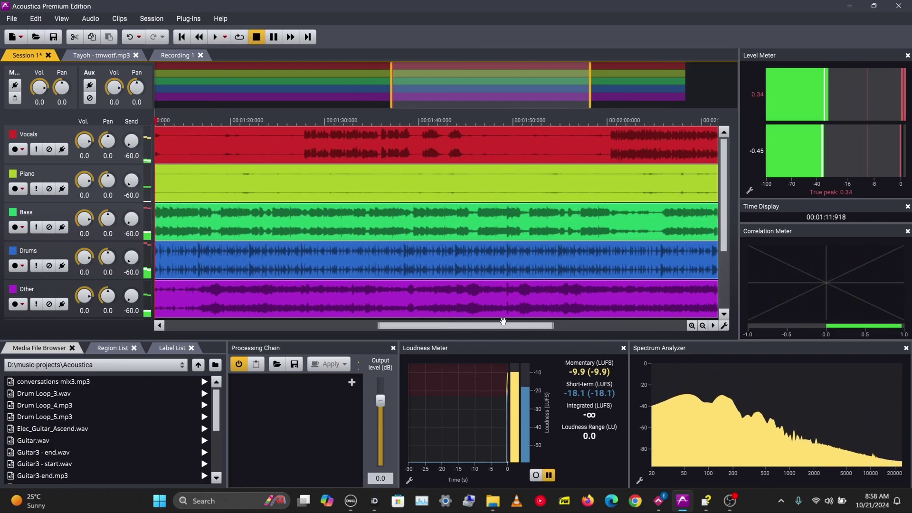
pyautogui.press('space')
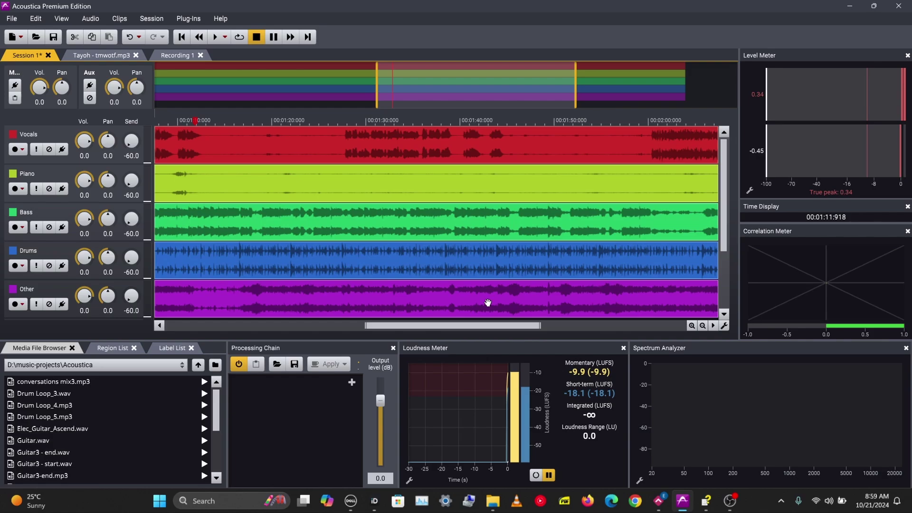
pyautogui.click(341, 119)
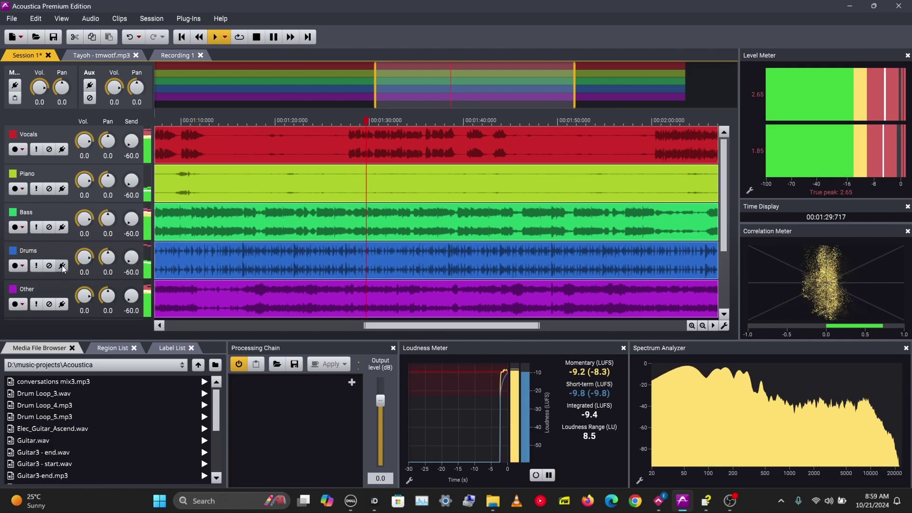
pyautogui.press('space')
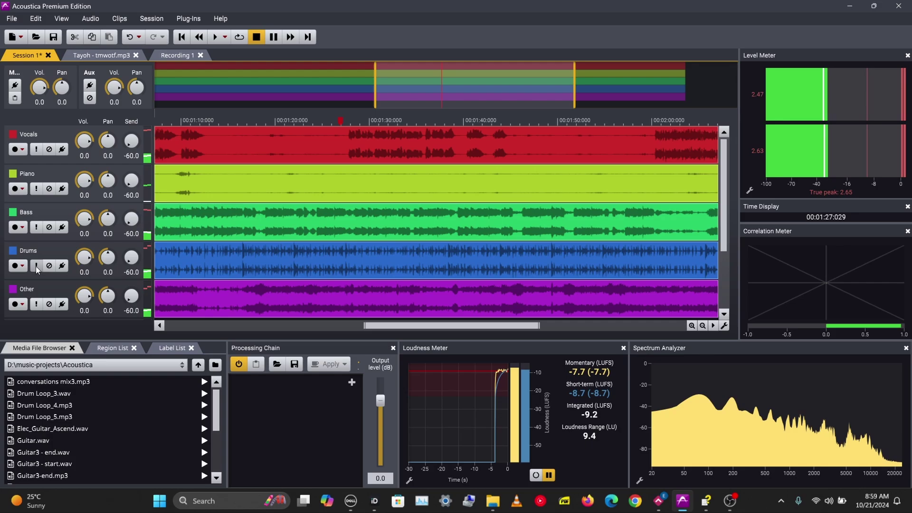
# Step: Play with Drums soloed, switch the Multiply effect on, then unsolo Drums
pyautogui.click(36, 266)
pyautogui.press('space')
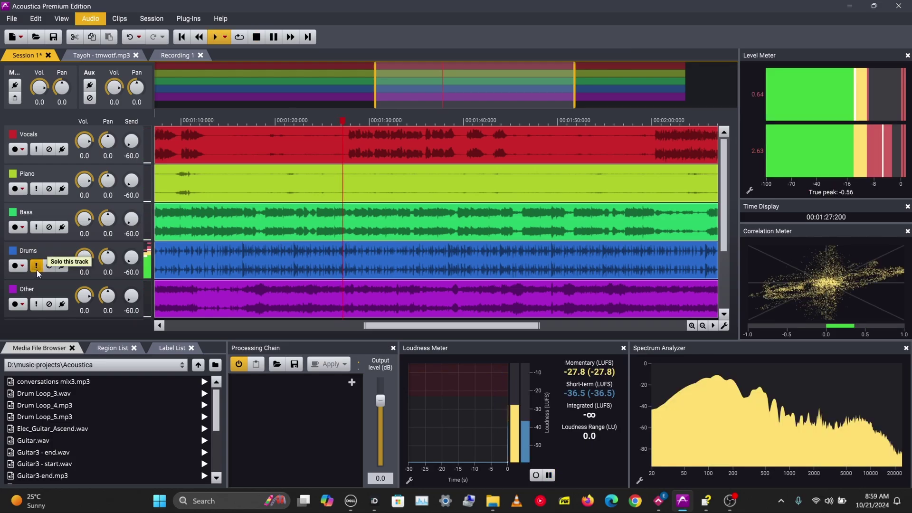
pyautogui.click(62, 267)
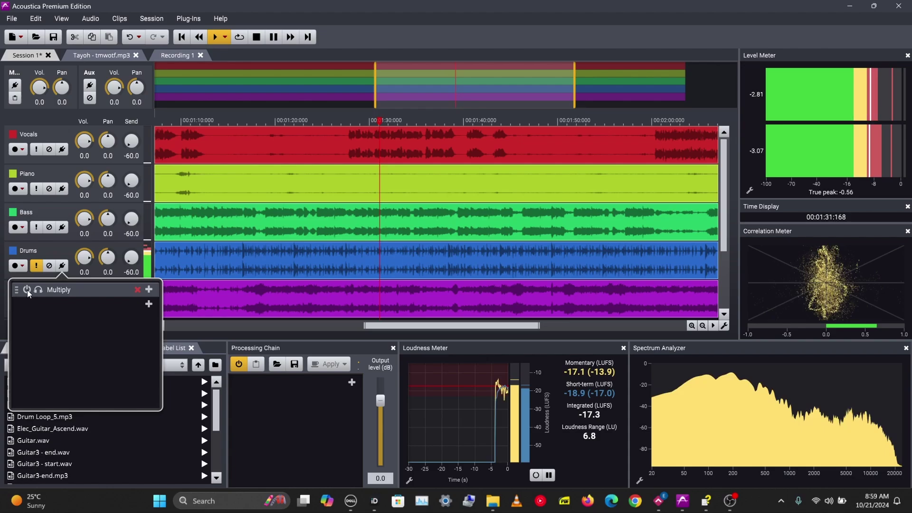
pyautogui.click(28, 290)
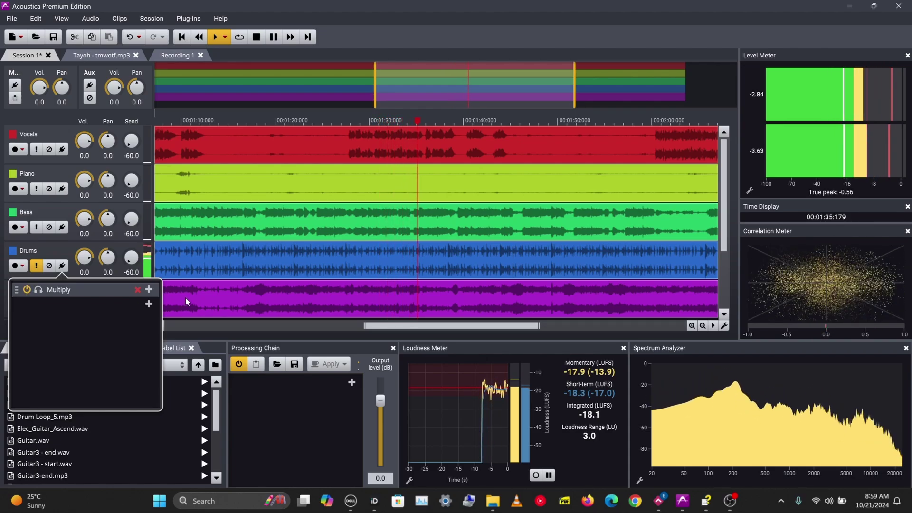
pyautogui.doubleClick(59, 250)
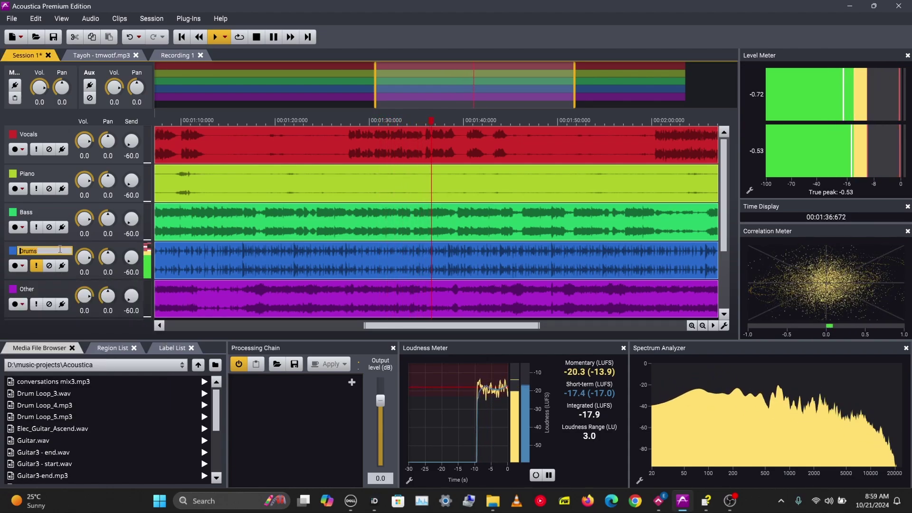
pyautogui.click(35, 270)
# Step: Replay from 1:27 muting Bass, then Other, unmute Other, and stop playback
pyautogui.click(335, 115)
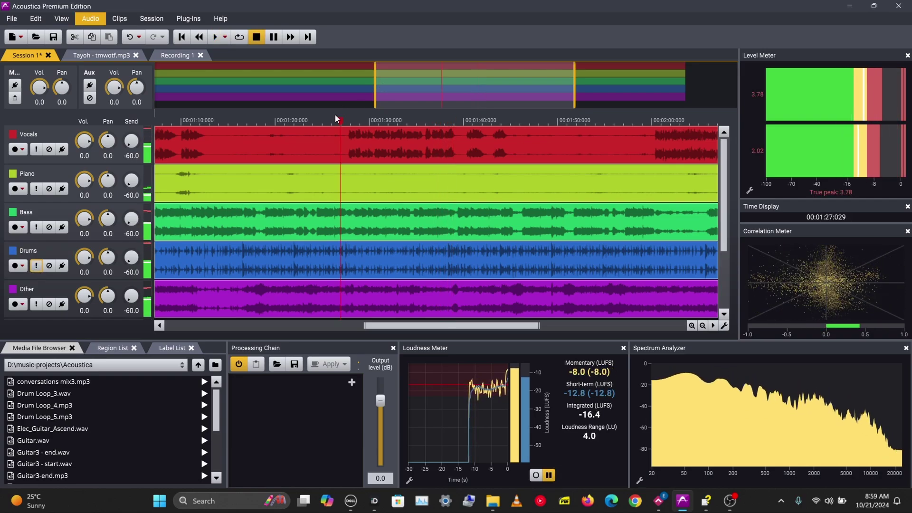
pyautogui.press('space')
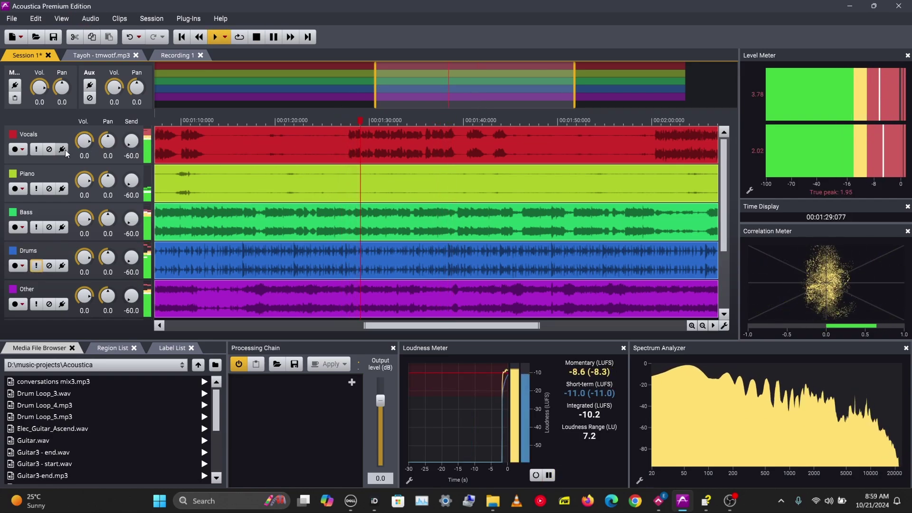
pyautogui.click(47, 227)
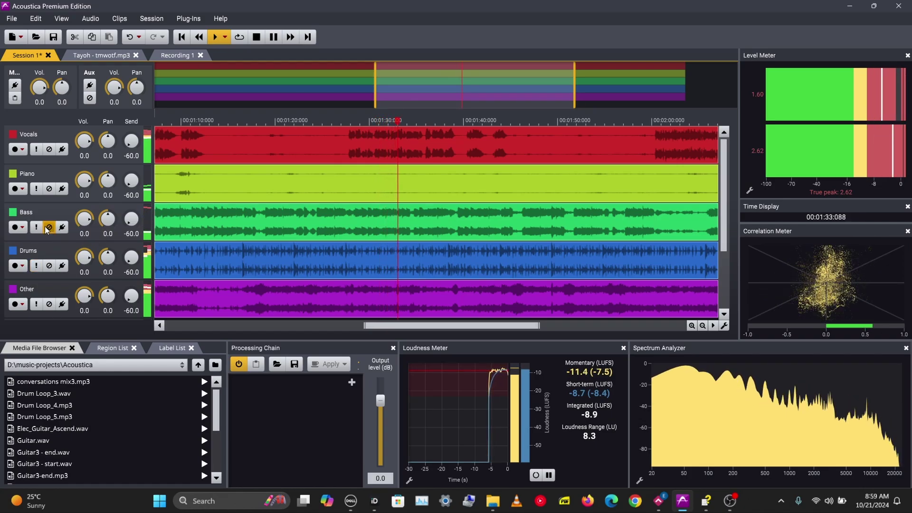
pyautogui.click(49, 304)
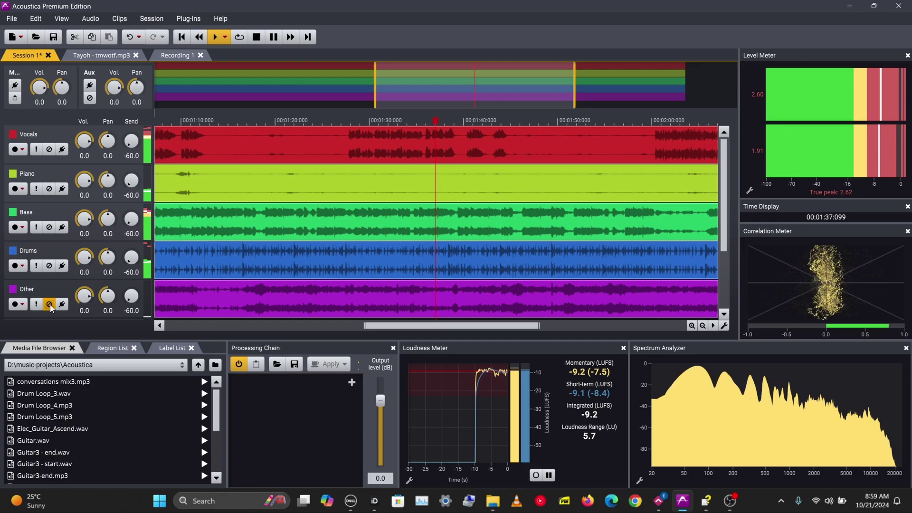
pyautogui.click(50, 304)
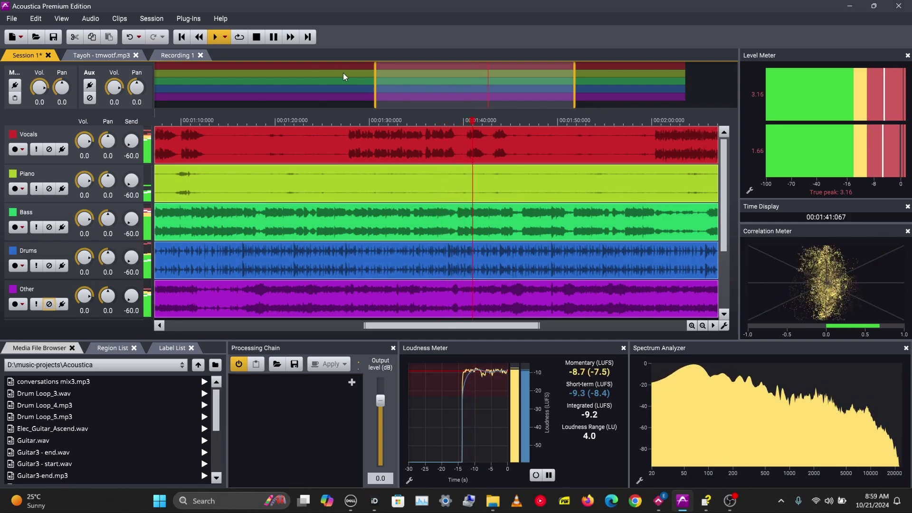
pyautogui.press('space')
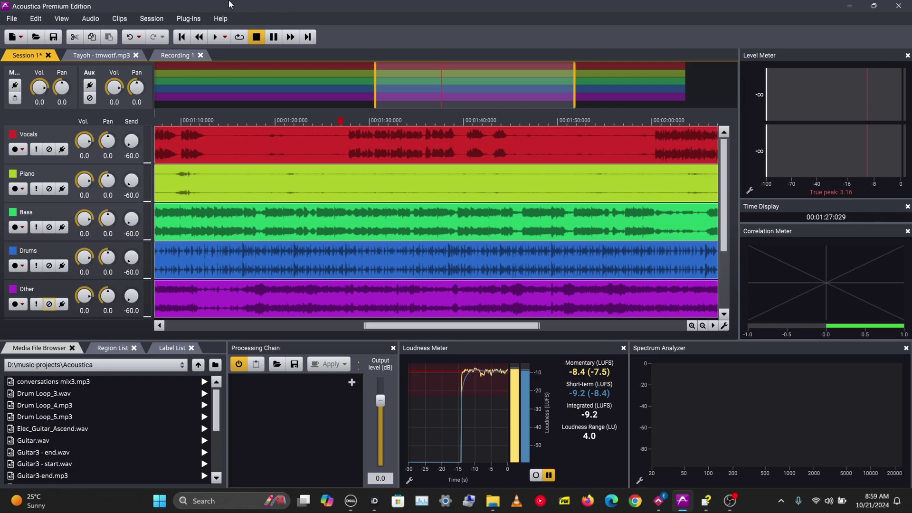
# Step: Open the Remix dialog for Tayoh - tmwotf.mp3, showing all five stem gains at 0.0 dB
pyautogui.click(99, 55)
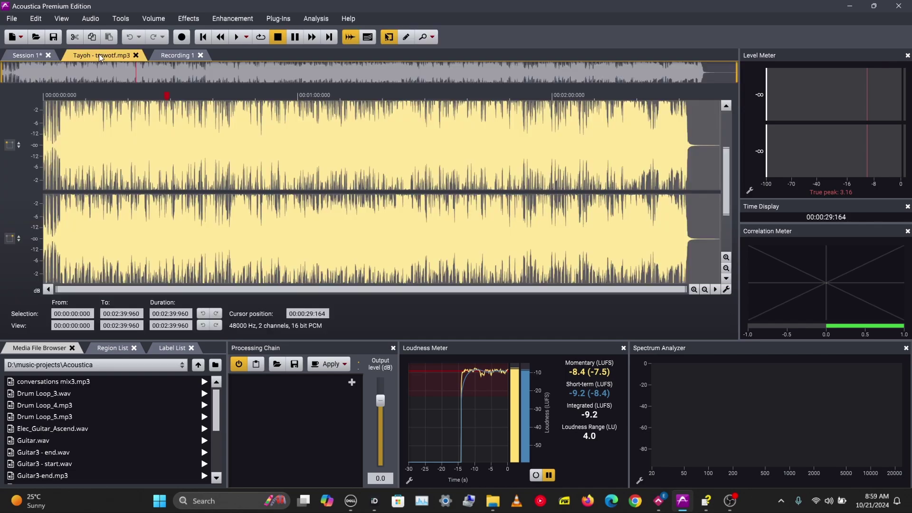
pyautogui.click(24, 54)
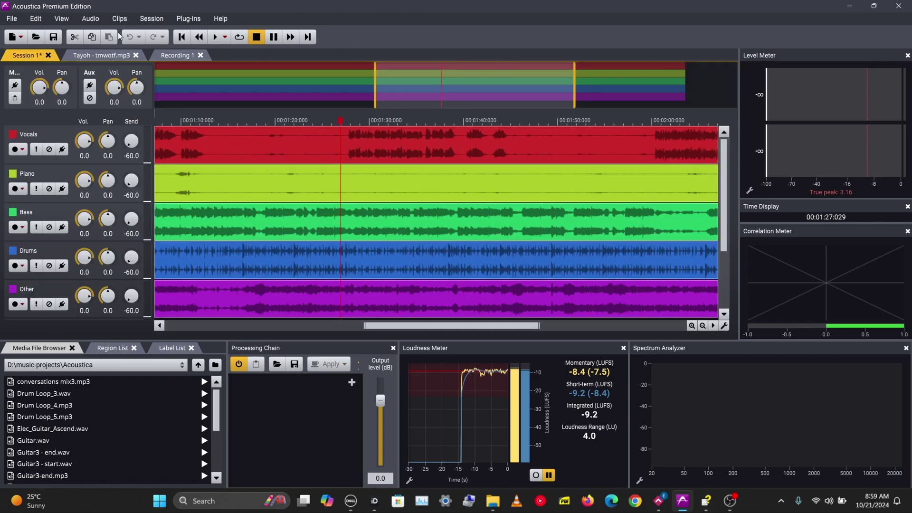
pyautogui.click(93, 54)
pyautogui.click(121, 18)
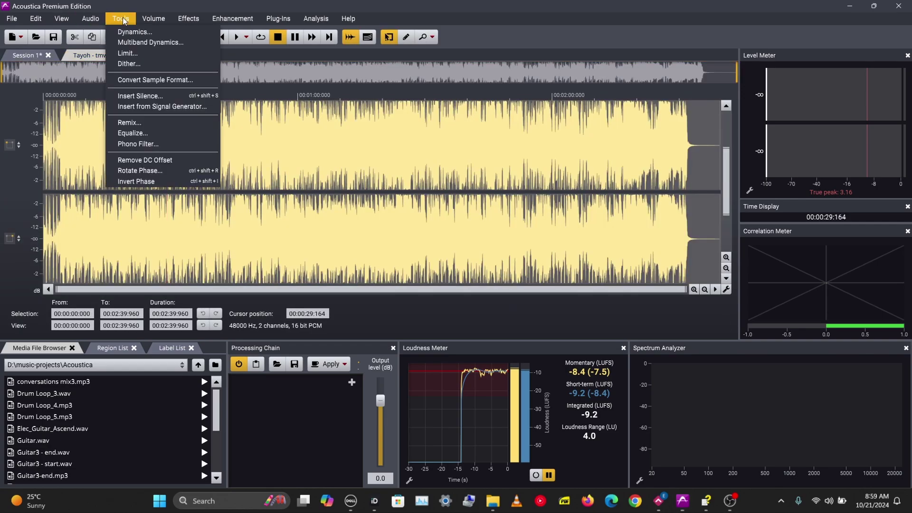
pyautogui.click(146, 123)
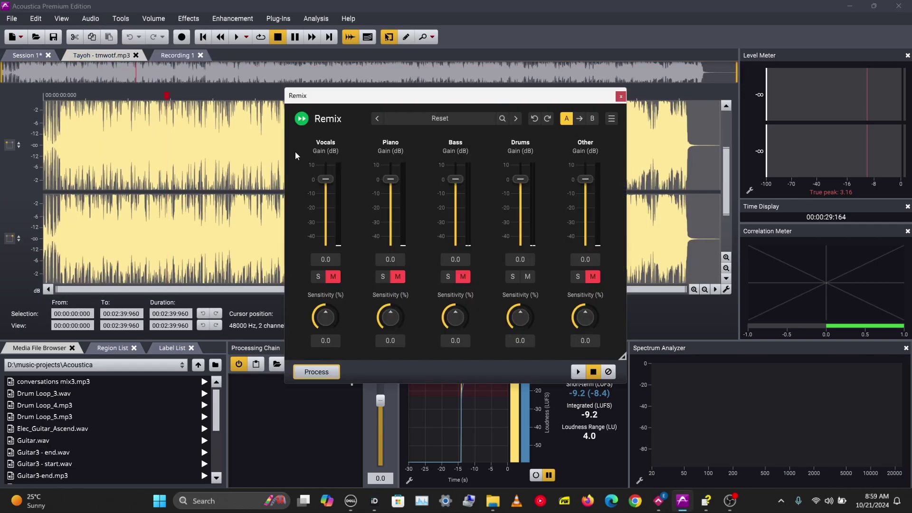